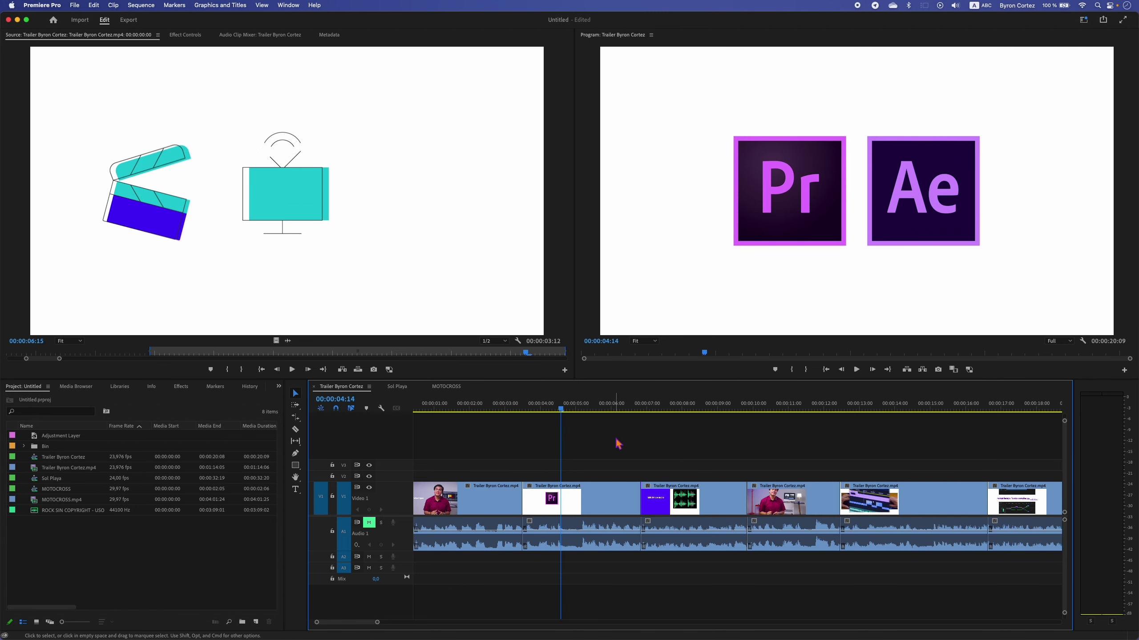
# Apply the default Cross Dissolve at the V1 cut into 'Edición de audio' and preview it
pyautogui.rightClick(640, 499)
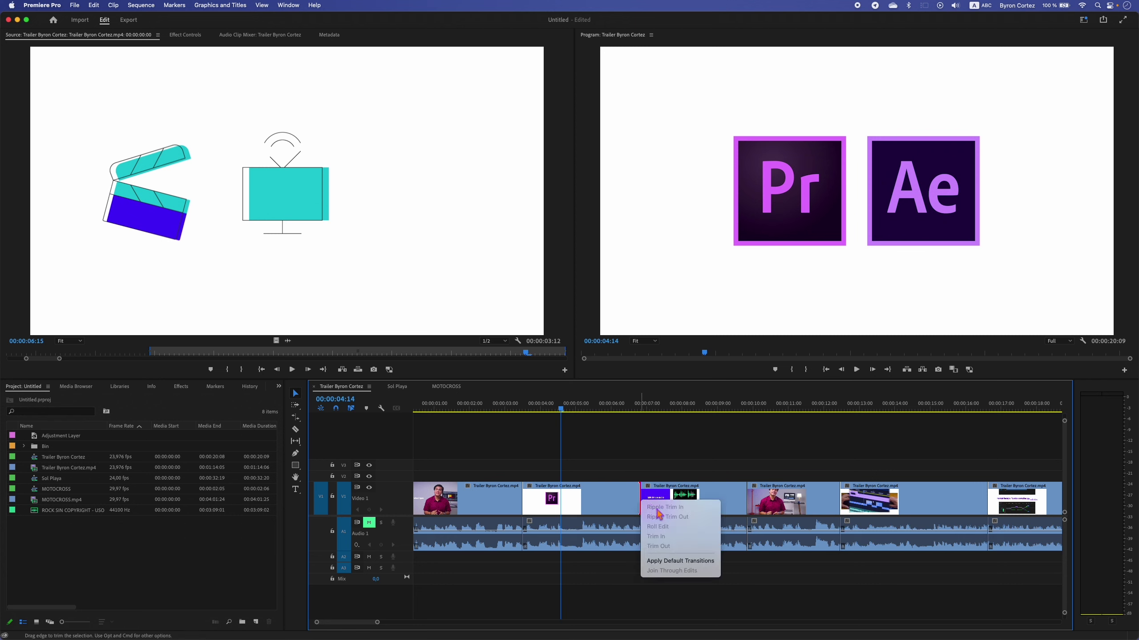
pyautogui.click(698, 565)
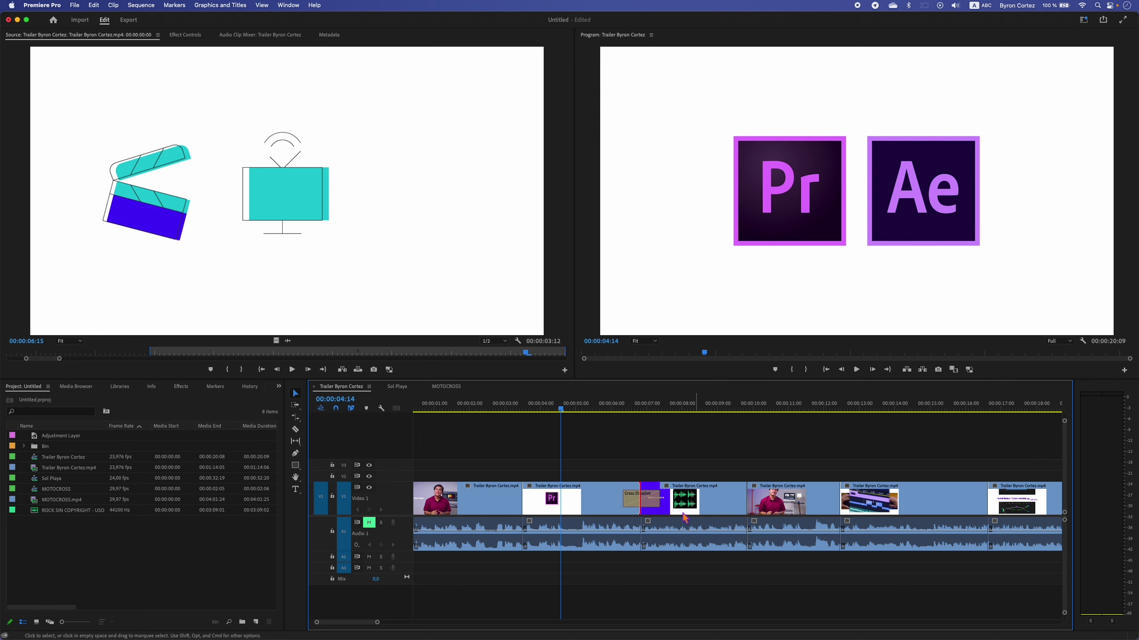
pyautogui.click(619, 409)
pyautogui.press('space')
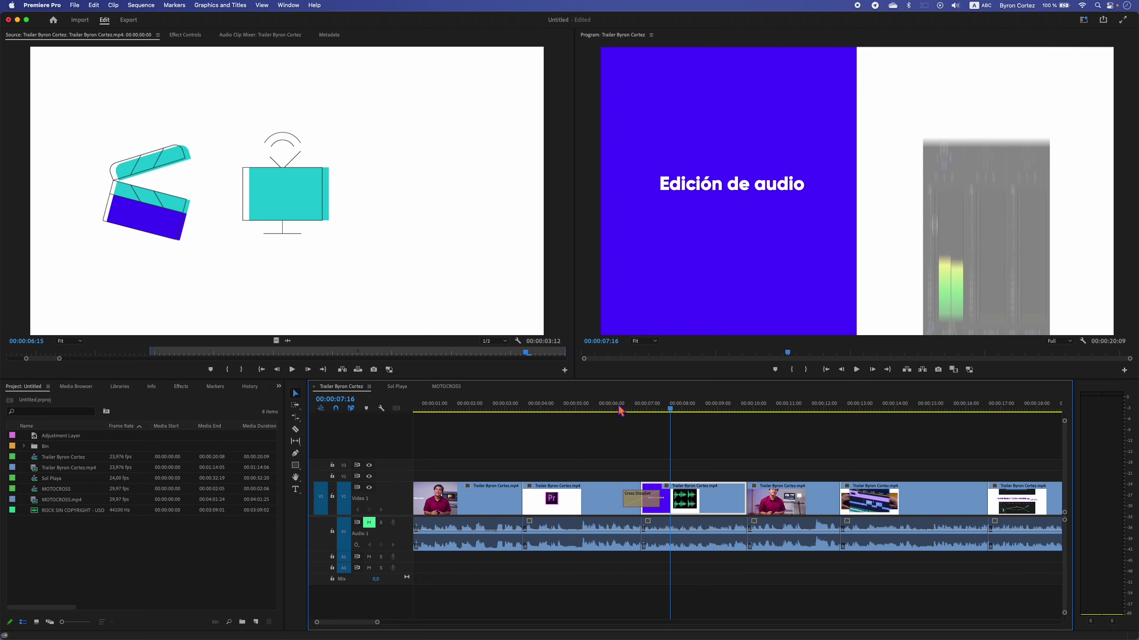
# In Effects, find Video Transitions > Slide > Push and set it as the default transition
pyautogui.click(183, 391)
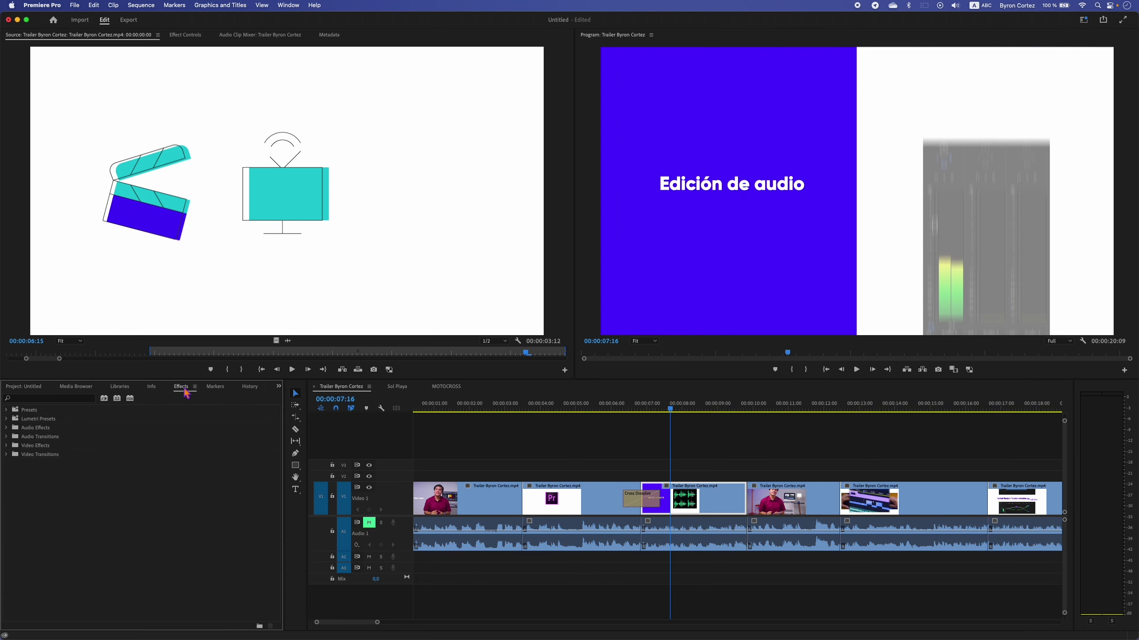
pyautogui.click(7, 455)
pyautogui.scroll(-1, 74, 494)
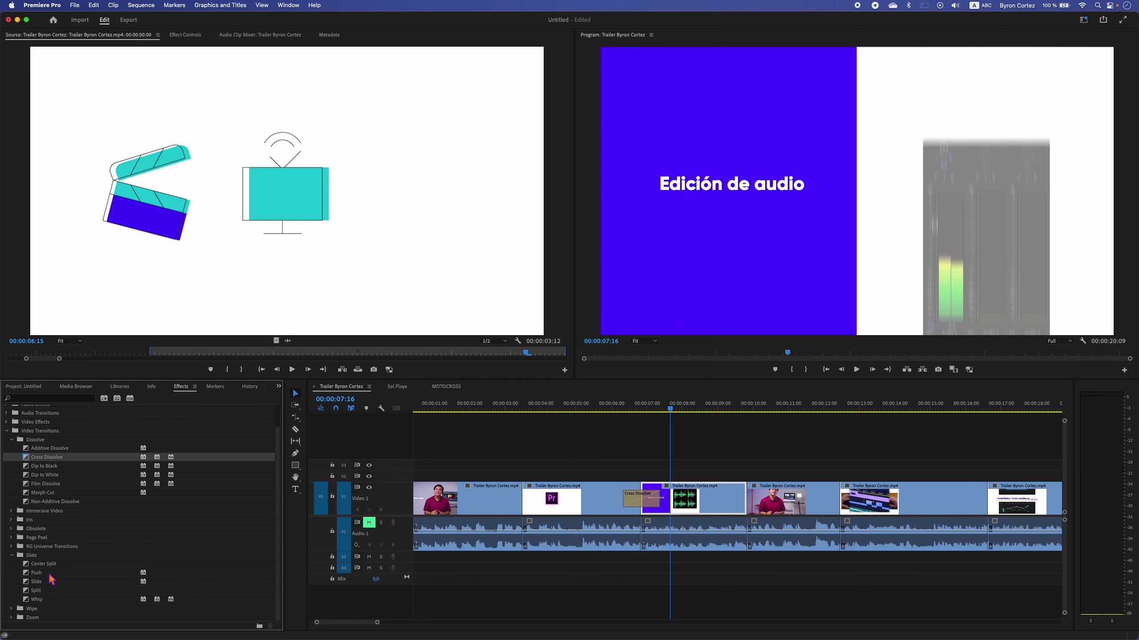
pyautogui.click(49, 575)
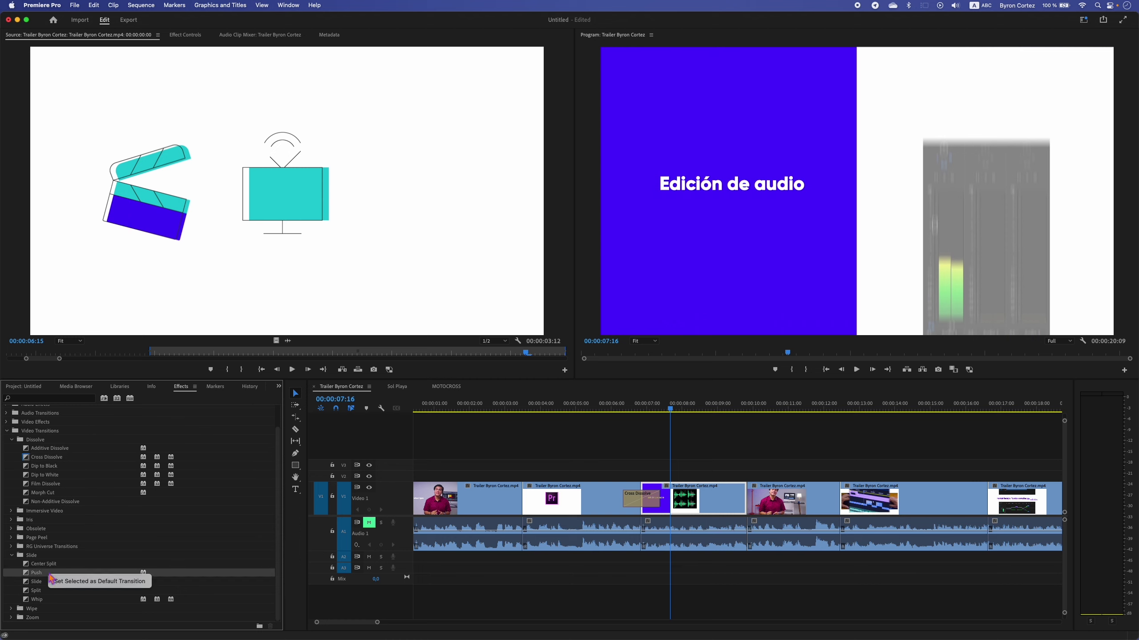
pyautogui.click(94, 583)
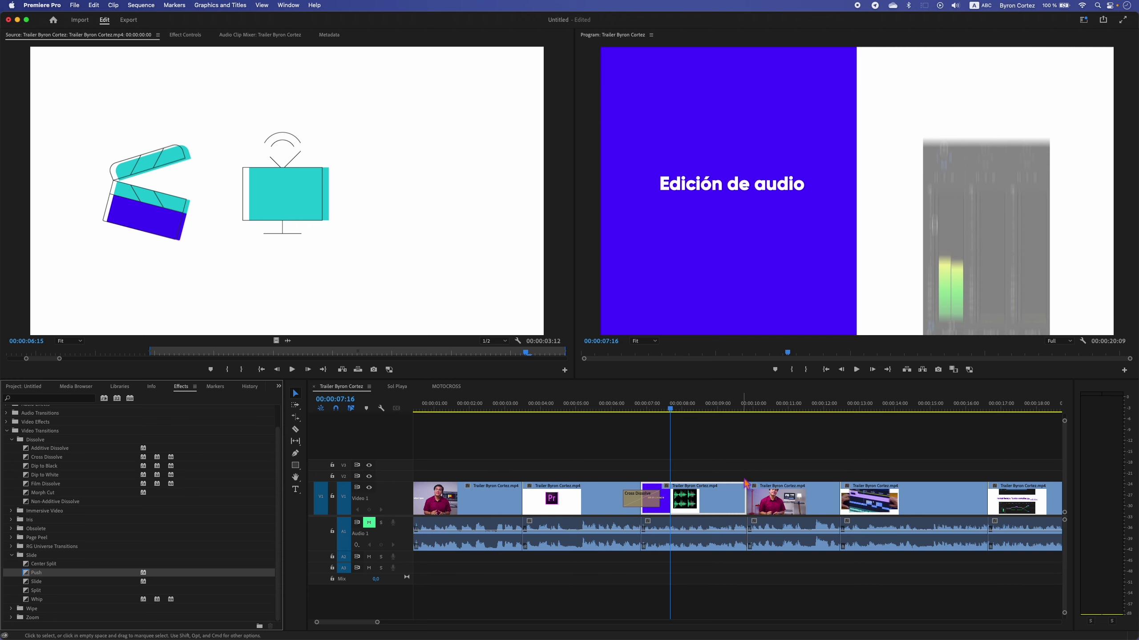
# Apply the default Push transition at the next V1 cut and play it back
pyautogui.rightClick(751, 494)
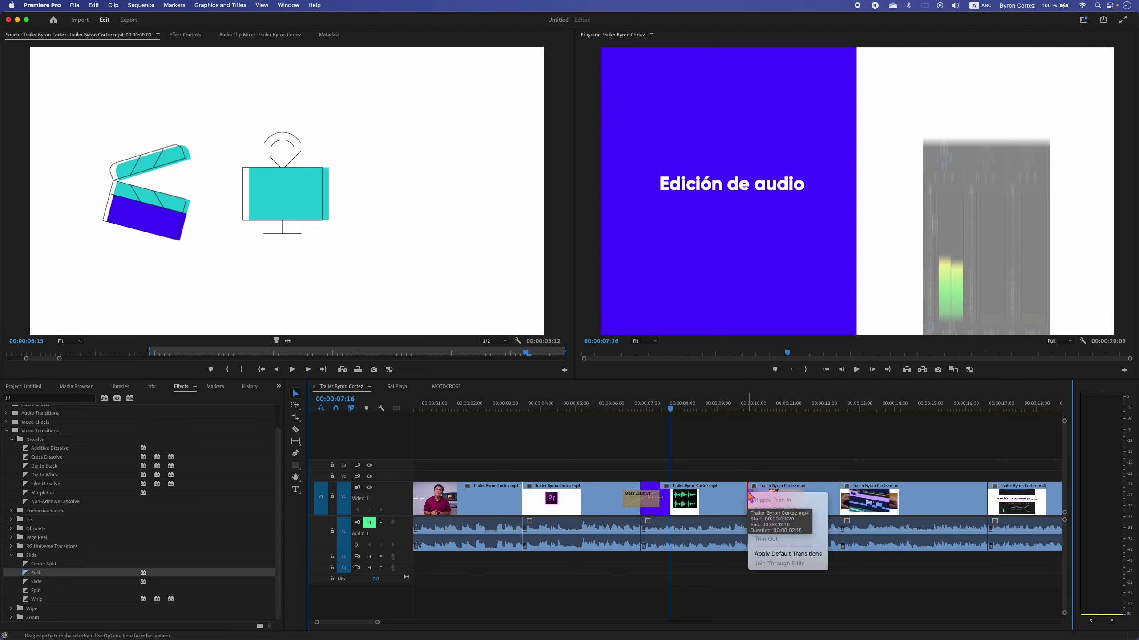
pyautogui.click(793, 556)
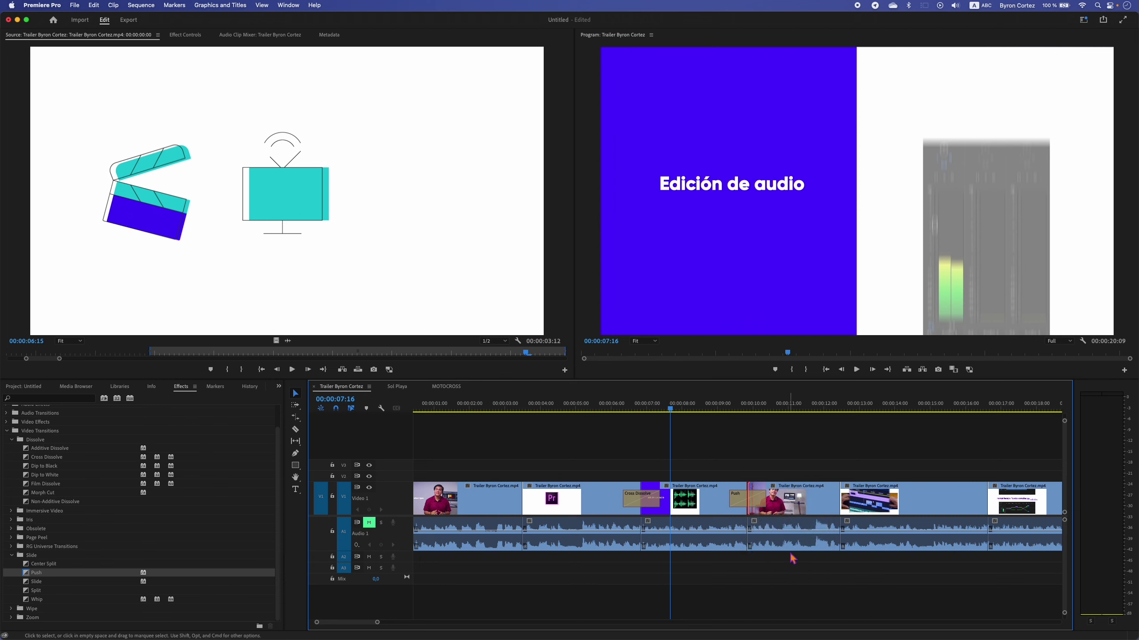
pyautogui.click(722, 407)
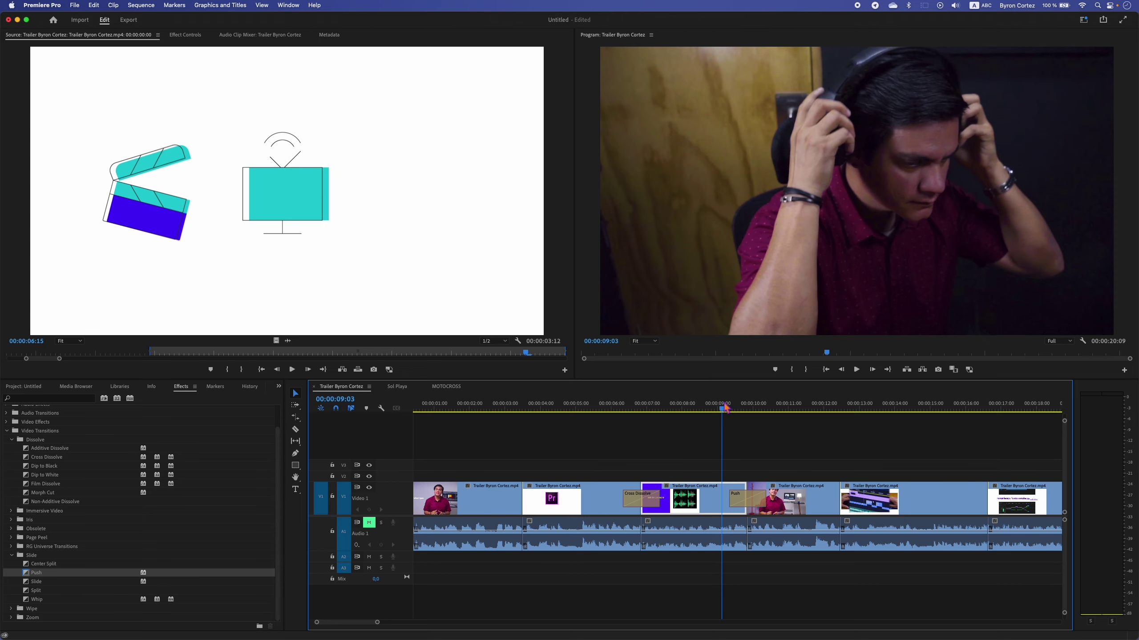
pyautogui.press('space')
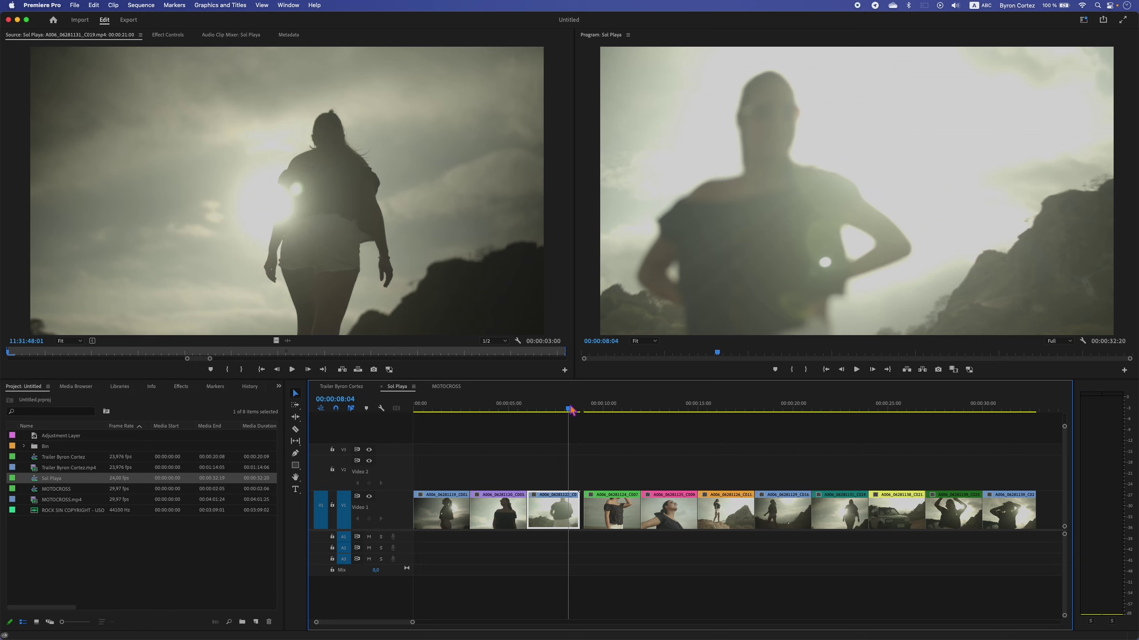
pyautogui.press('space')
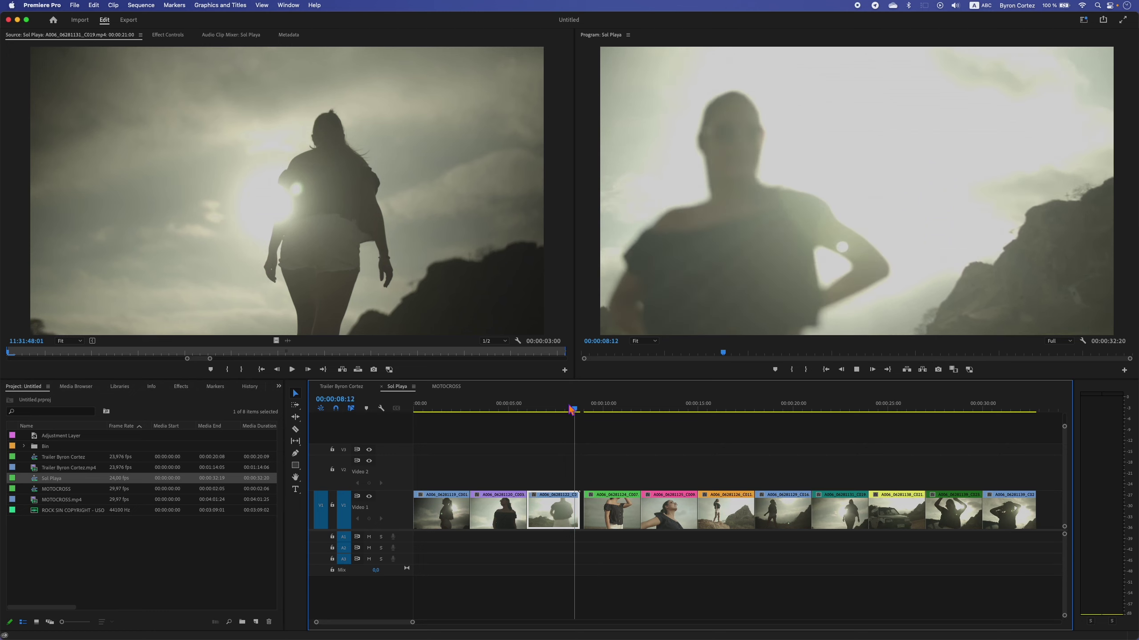
pyautogui.press('space')
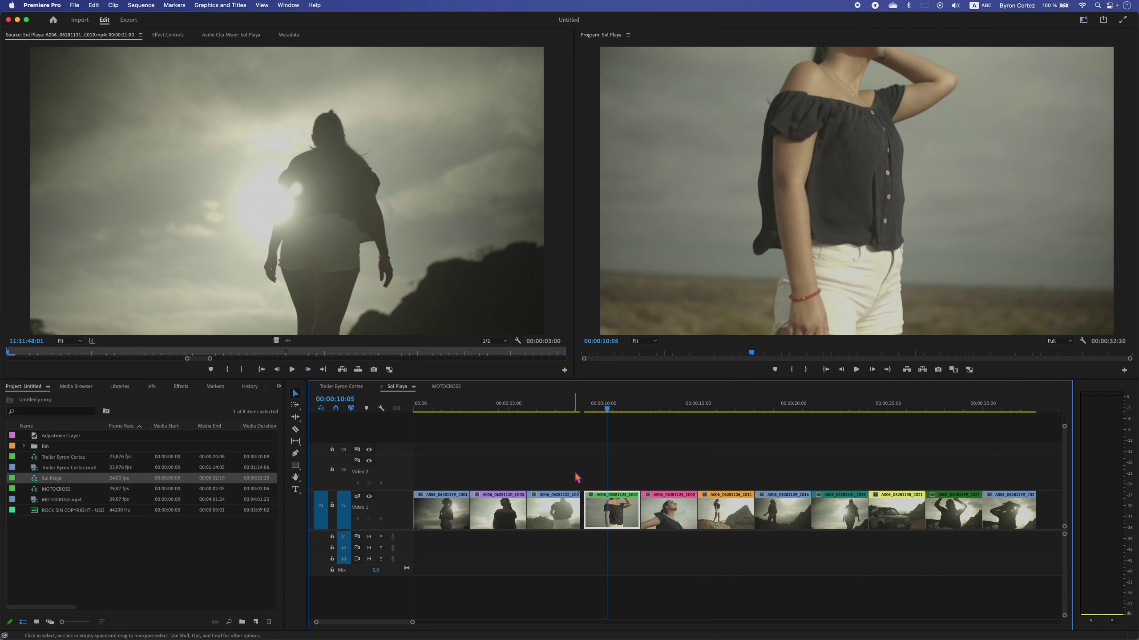
pyautogui.moveTo(581, 507); pyautogui.dragTo(602, 505)
pyautogui.click(579, 507)
pyautogui.click(584, 512)
pyautogui.click(583, 512)
pyautogui.press('Delete')
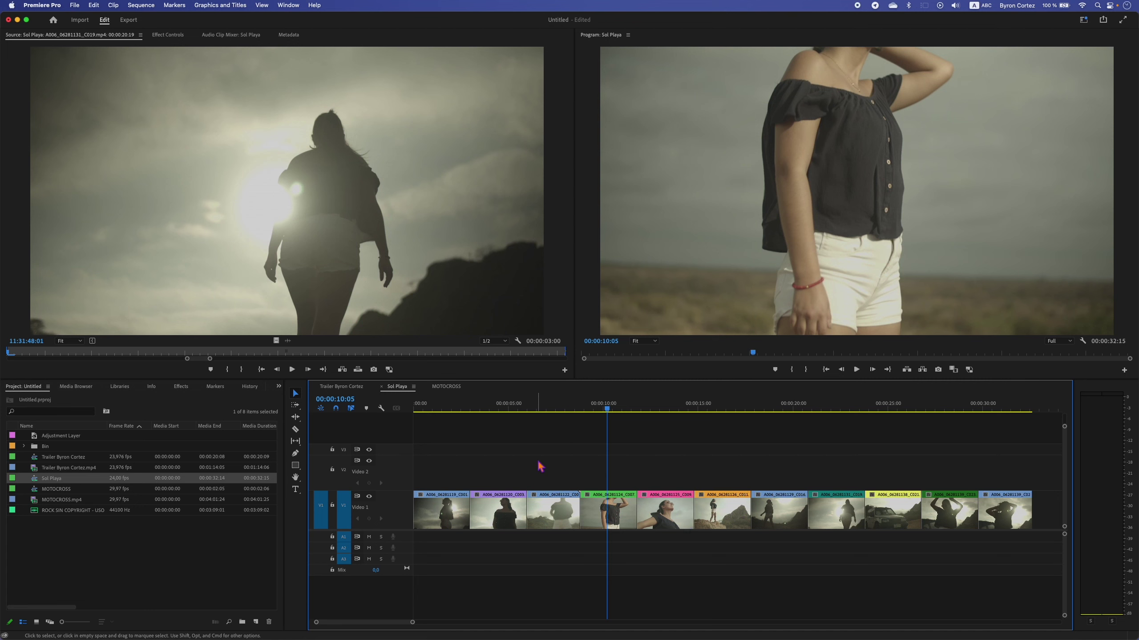
pyautogui.press('super+z')
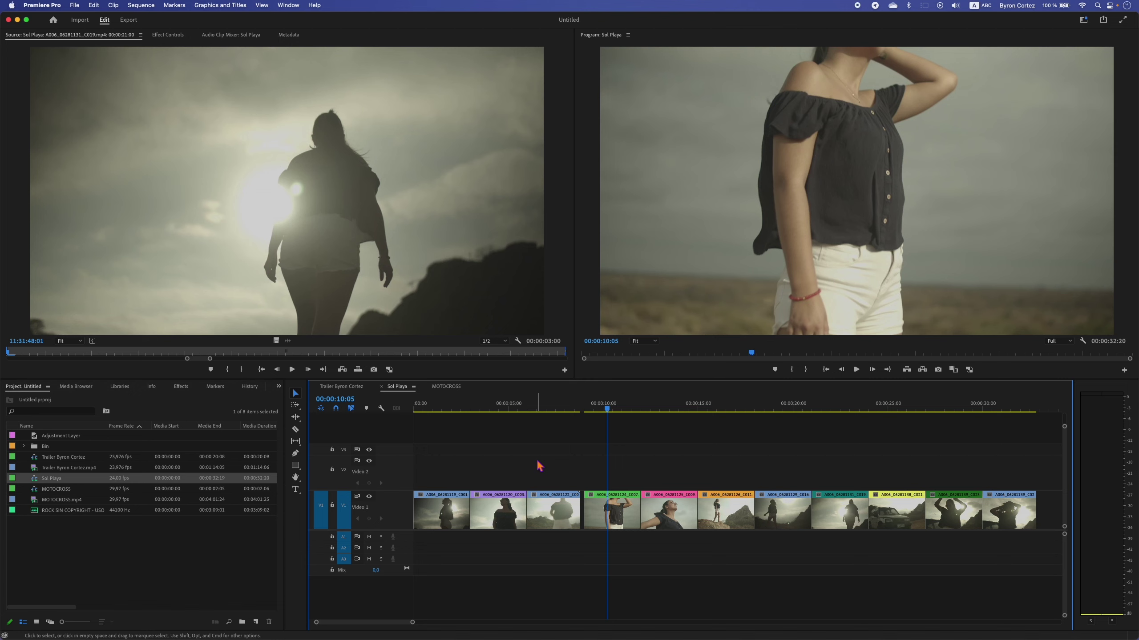
# Zoom the timeline and use the Rate Stretch Tool to stretch C005 to 3 seconds
pyautogui.click(579, 407)
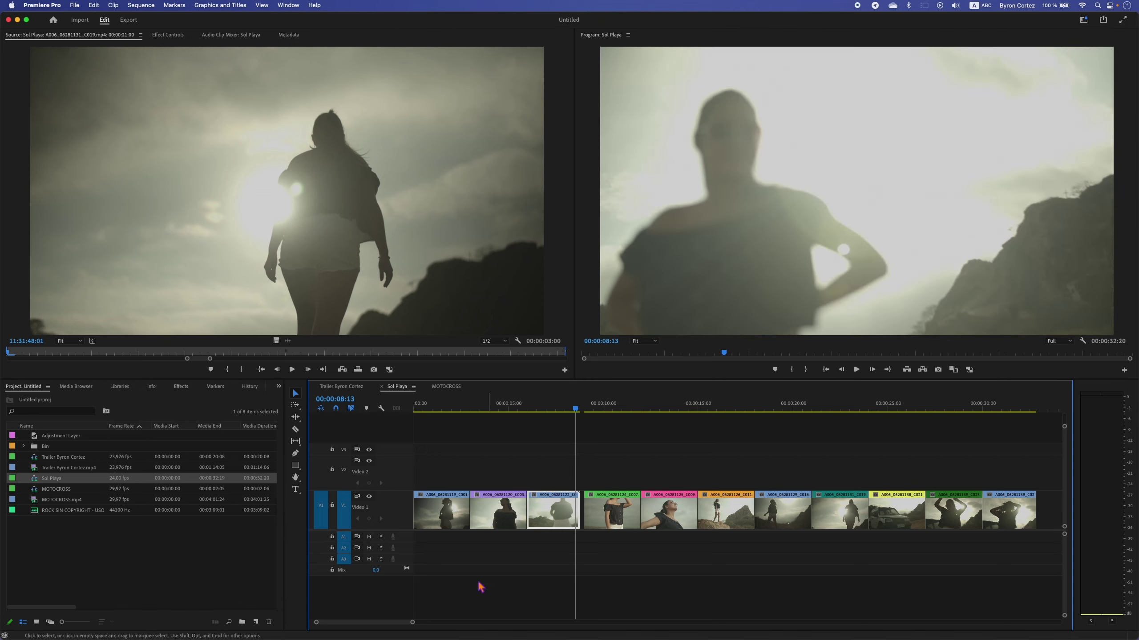
pyautogui.moveTo(412, 623); pyautogui.dragTo(380, 623)
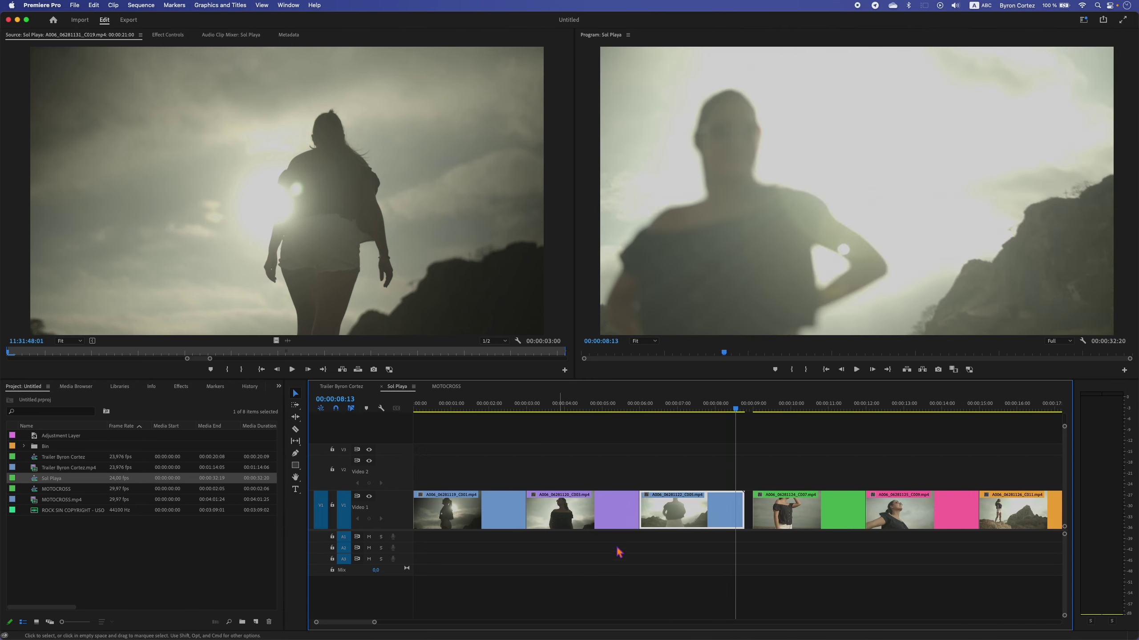
pyautogui.hscroll(3, 661, 541)
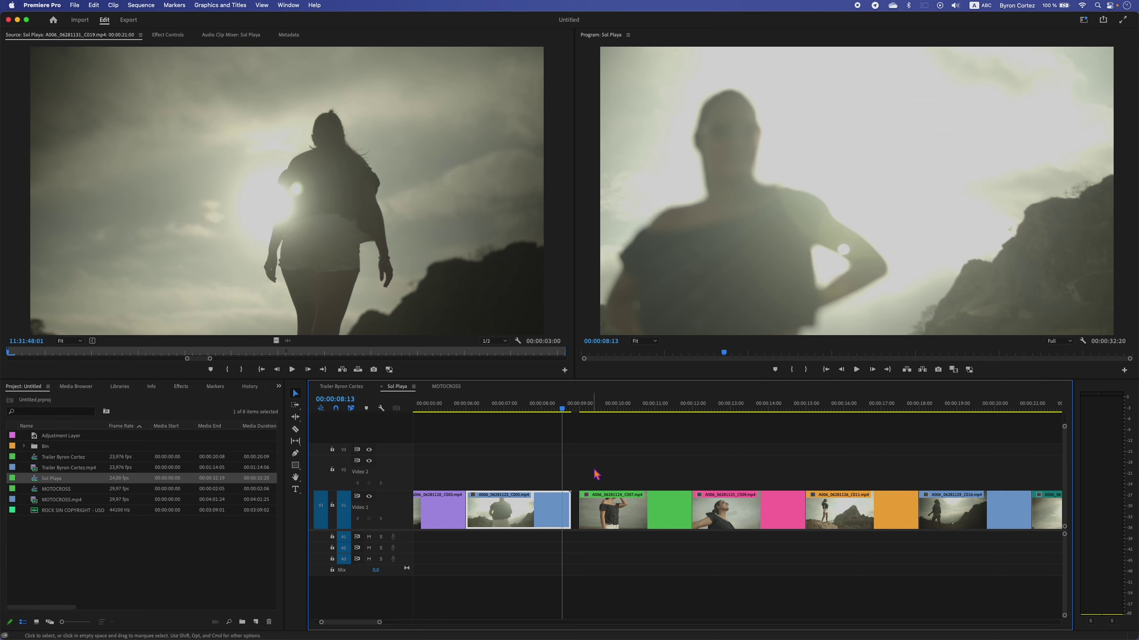
pyautogui.hscroll(-1, 594, 476)
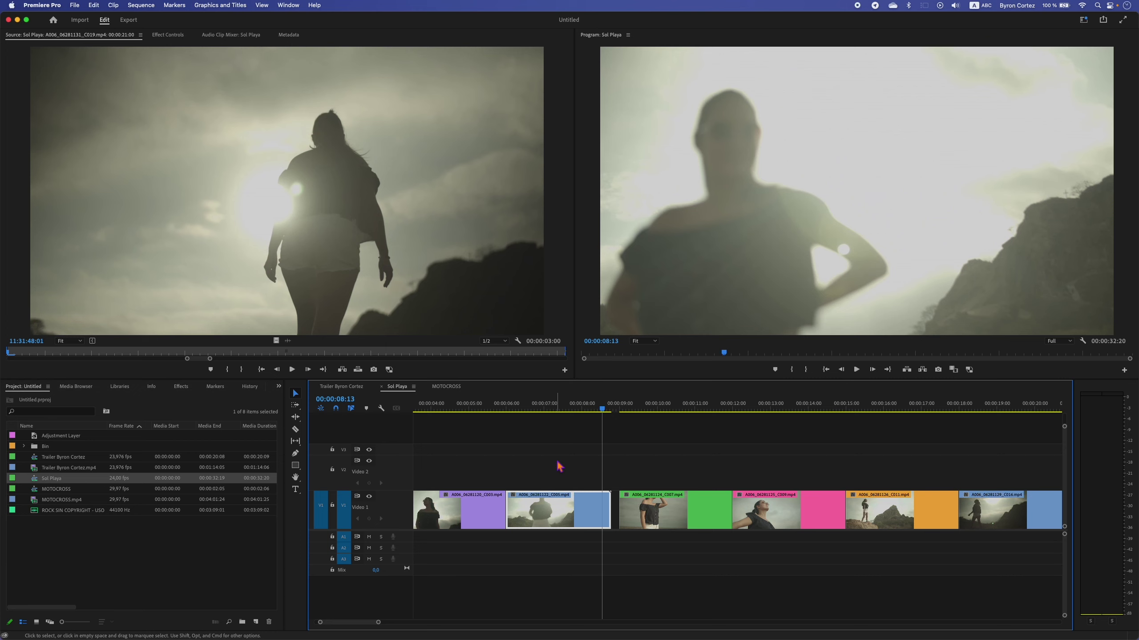
pyautogui.click(295, 418)
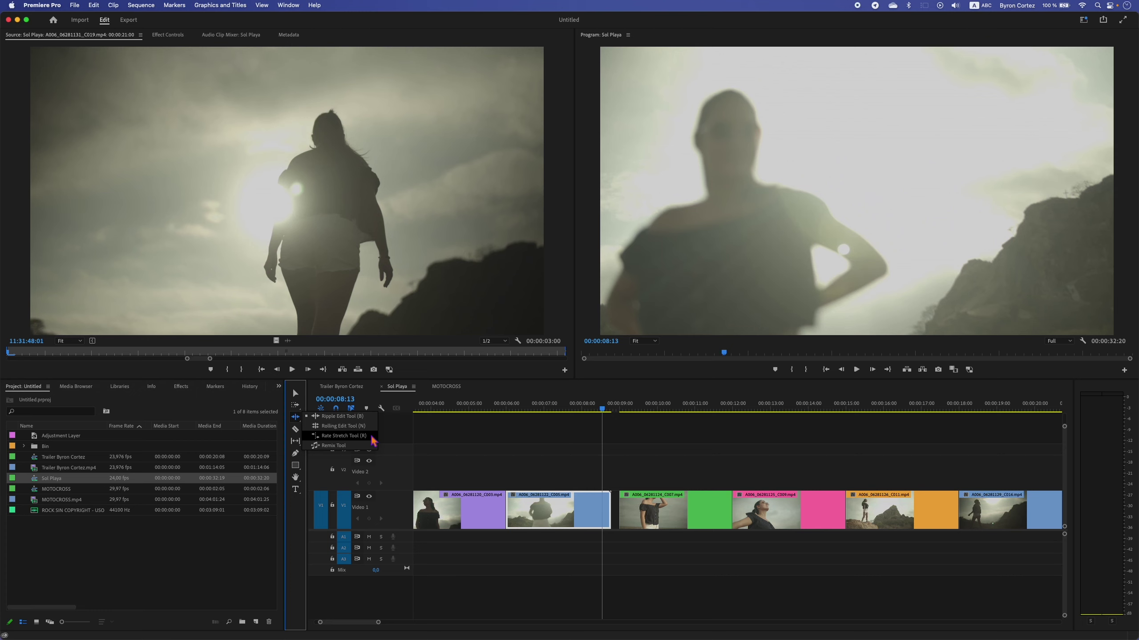
pyautogui.click(371, 435)
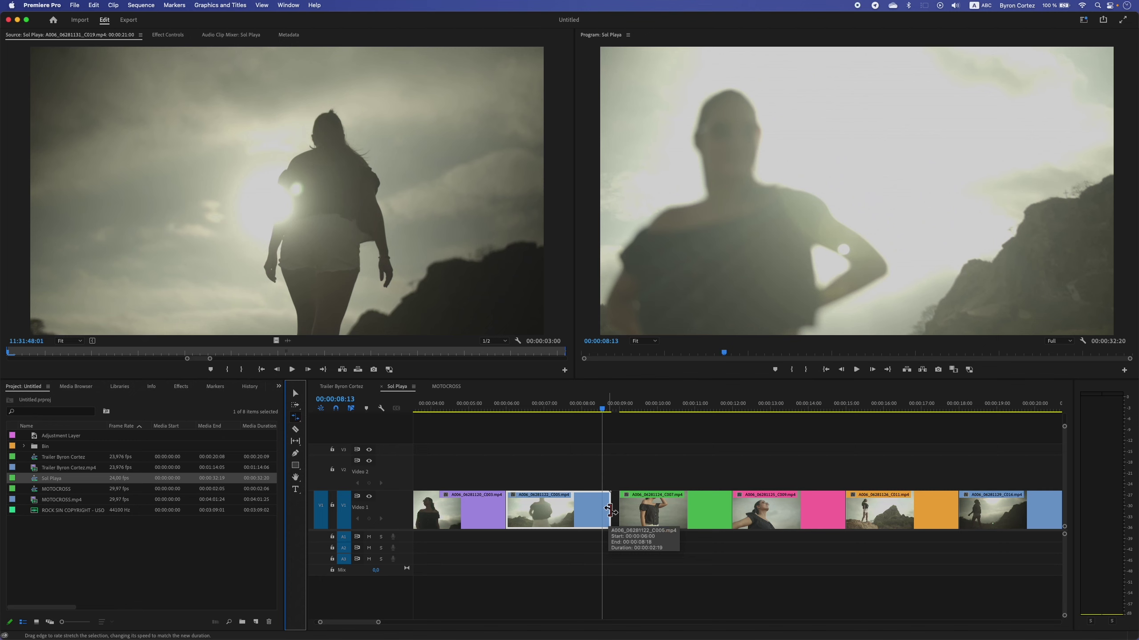
pyautogui.moveTo(611, 511); pyautogui.dragTo(616, 511)
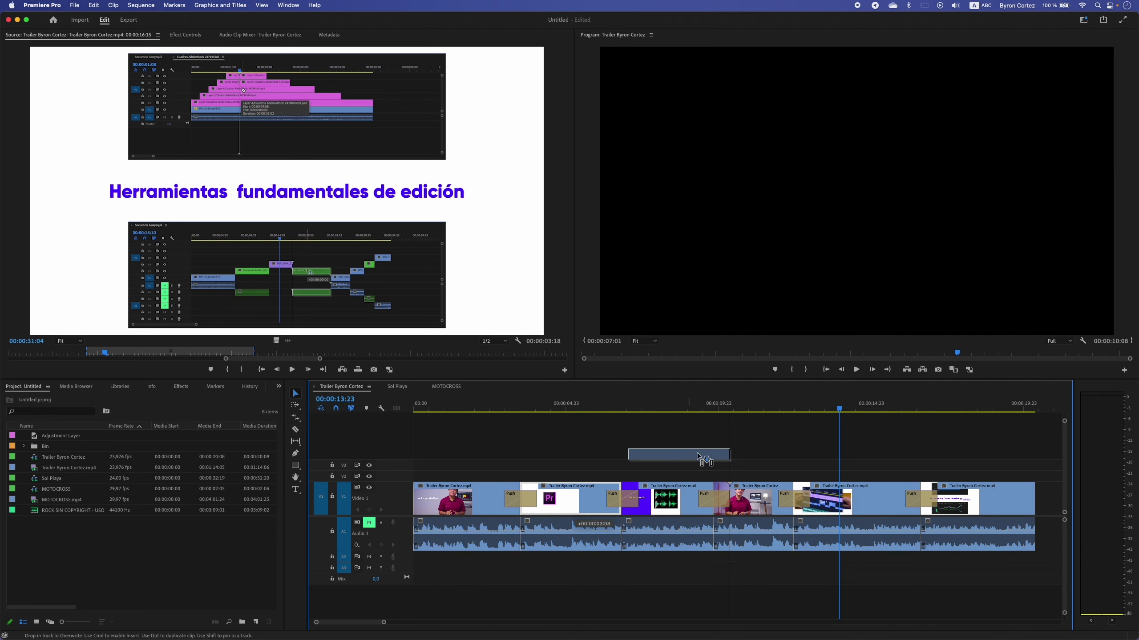
pyautogui.moveTo(578, 497); pyautogui.dragTo(772, 497)
pyautogui.moveTo(975, 499); pyautogui.dragTo(550, 507)
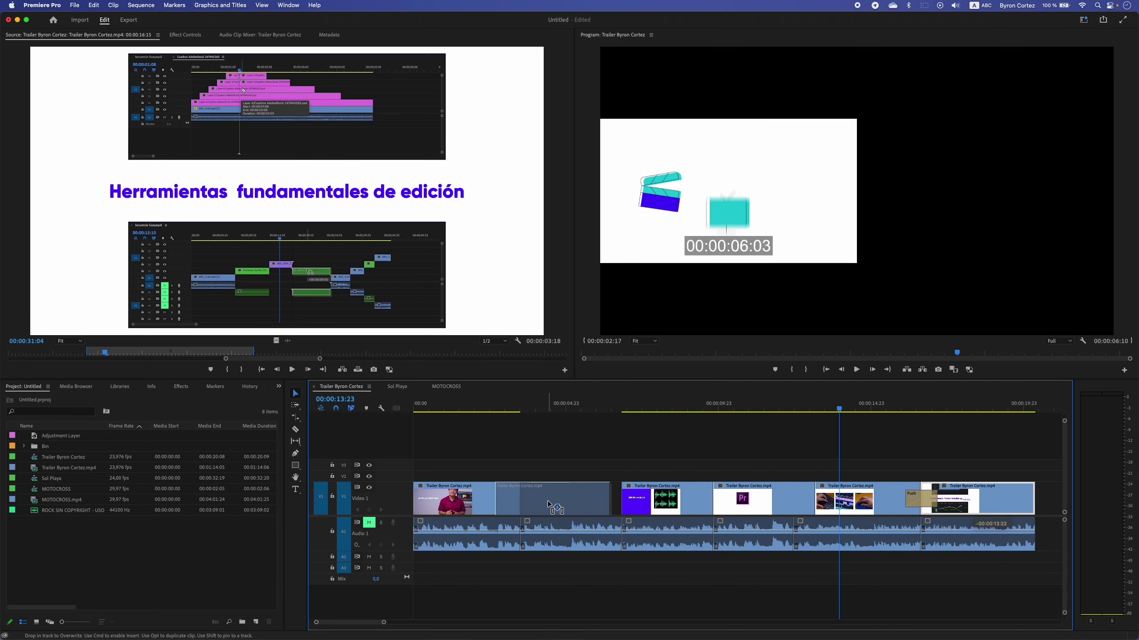
pyautogui.press('super+z')
pyautogui.press('super+z')
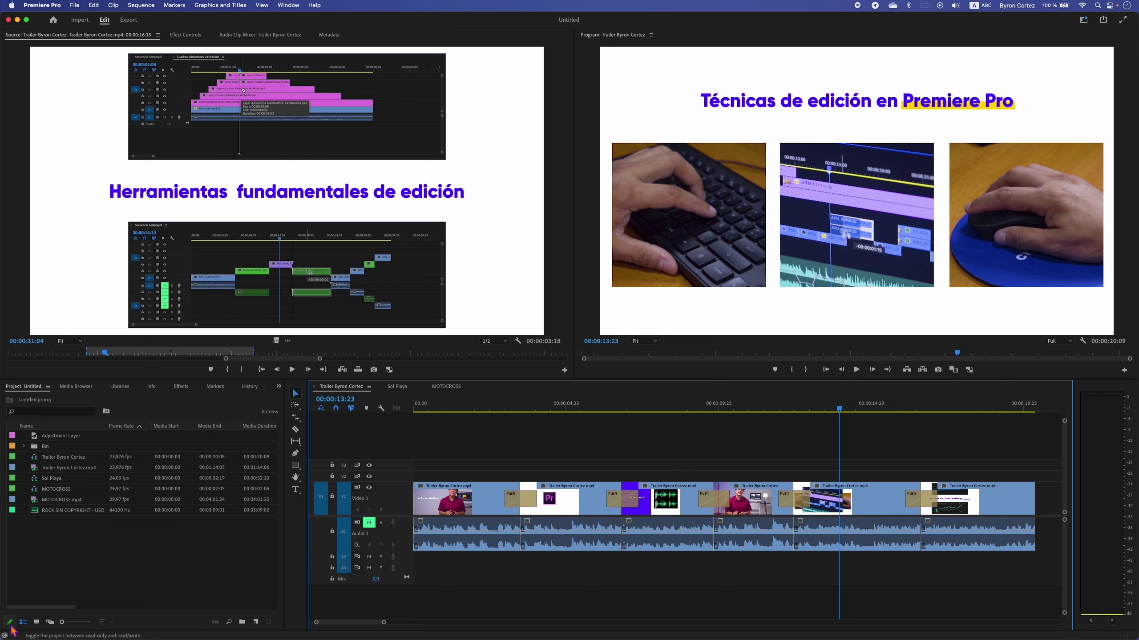
# Switch the project to read-only and confirm that A1 timeline clips can't be moved
pyautogui.click(9, 623)
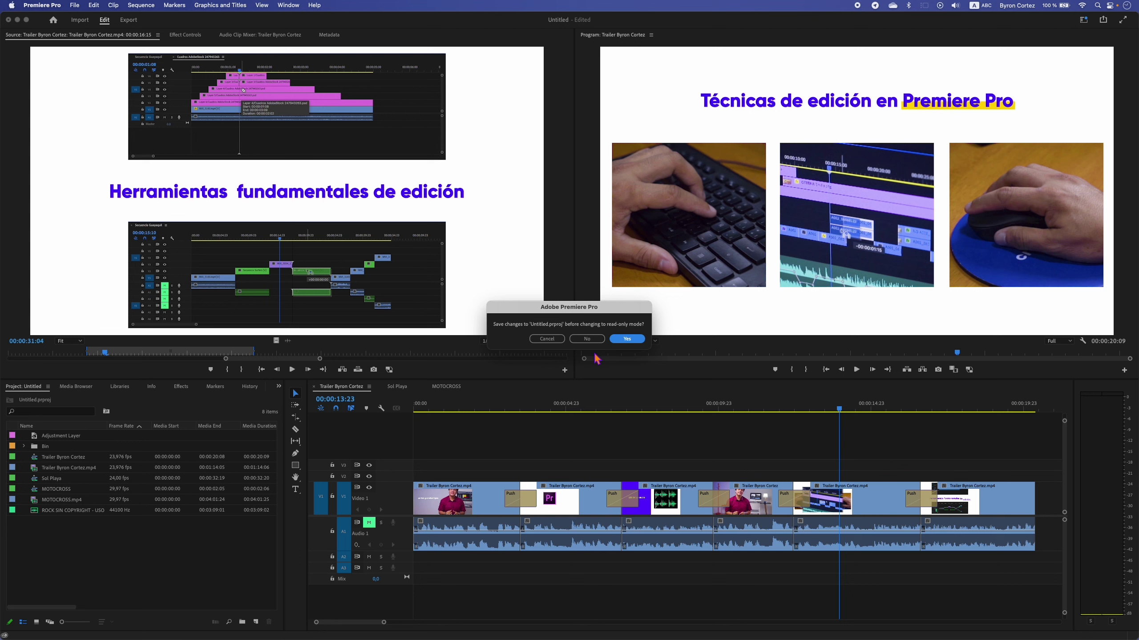
pyautogui.click(626, 340)
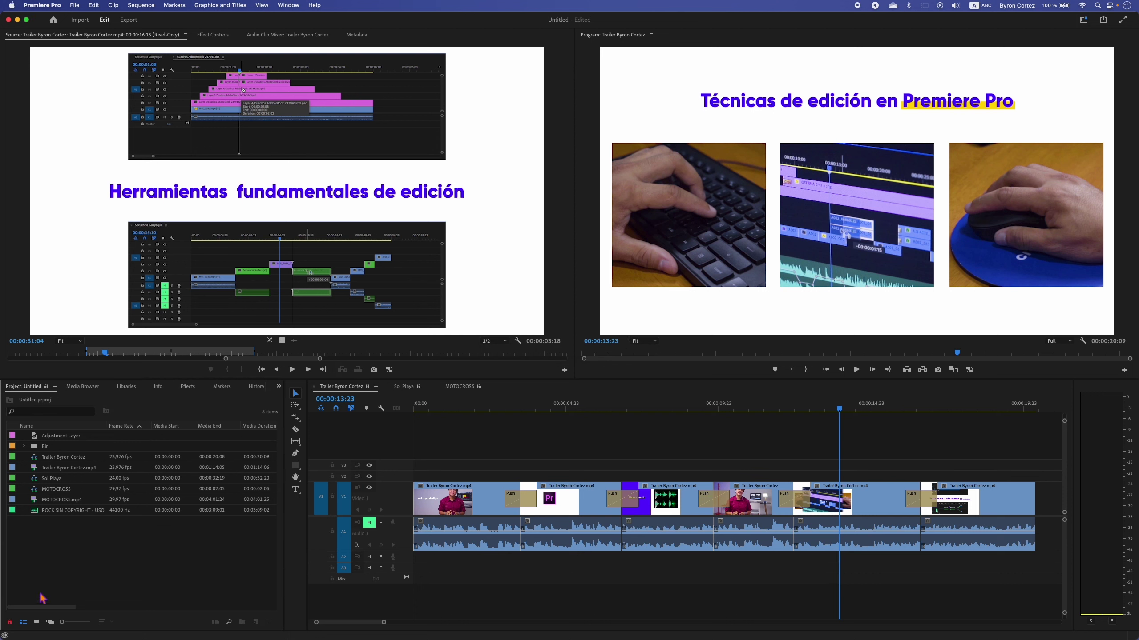
pyautogui.click(762, 456)
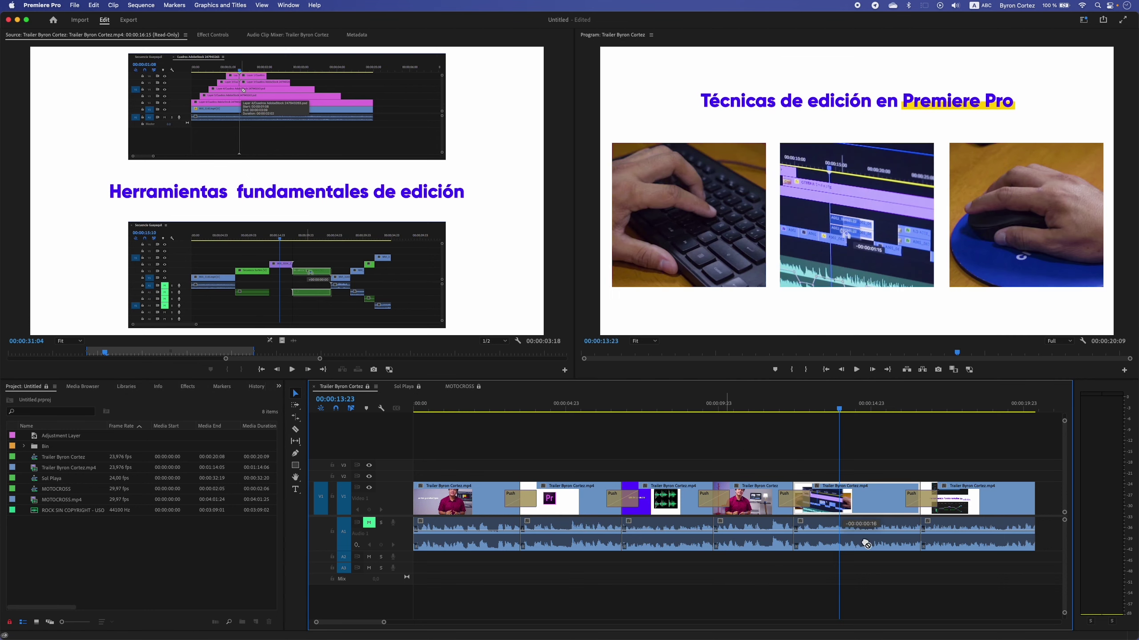
pyautogui.click(863, 542)
pyautogui.click(757, 458)
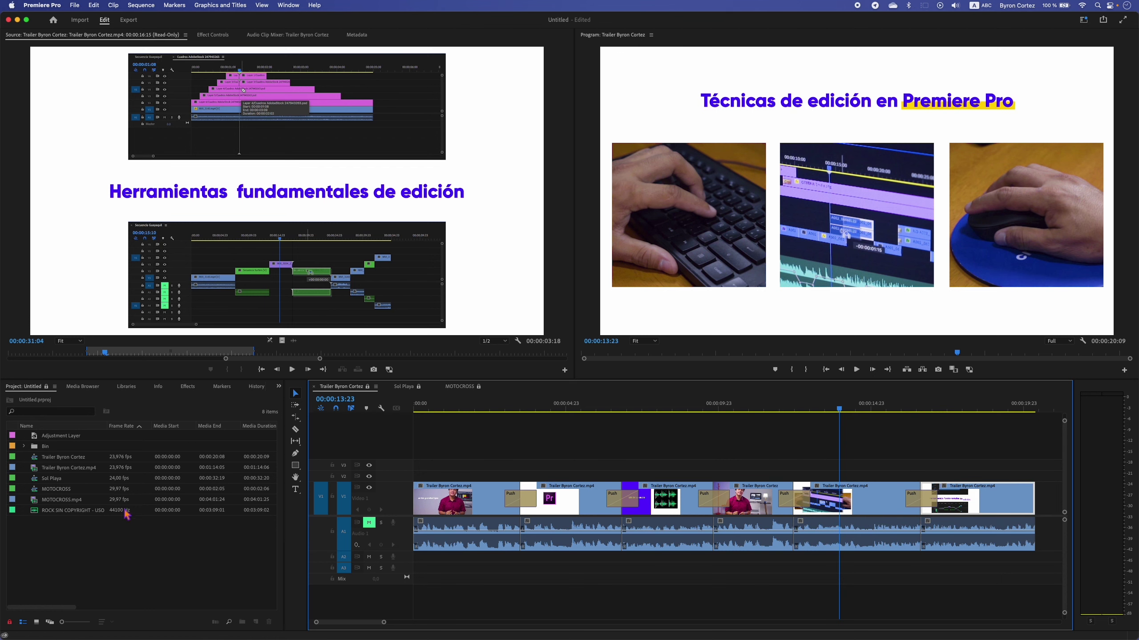
pyautogui.moveTo(579, 534); pyautogui.dragTo(672, 552)
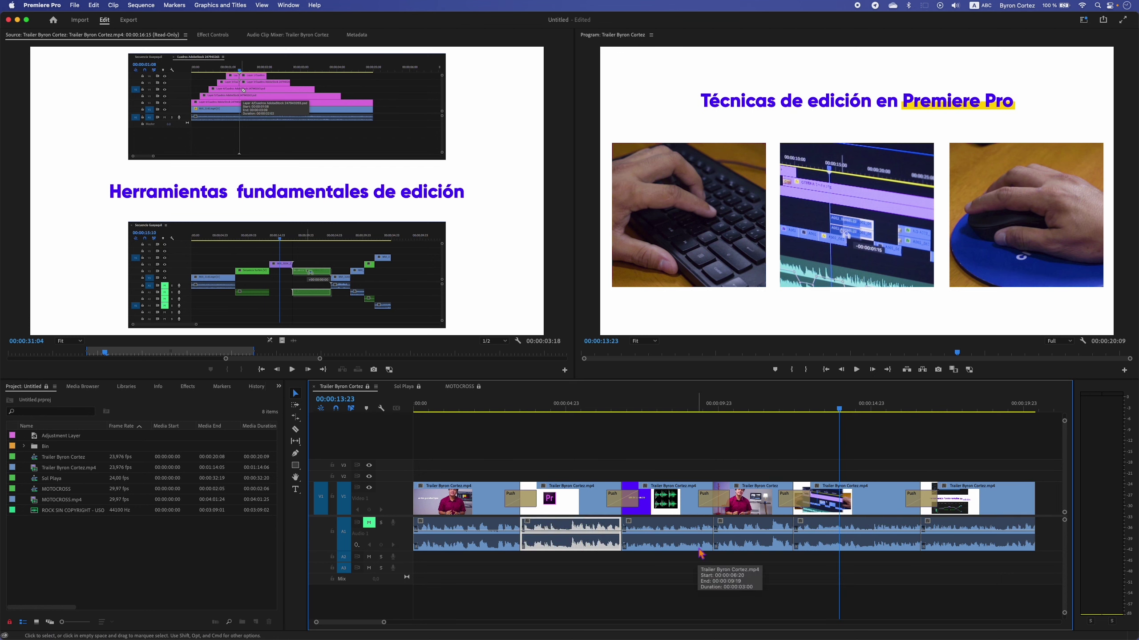
# Try dragging Project panel items, then turn read-only off so the project is editable
pyautogui.click(58, 490)
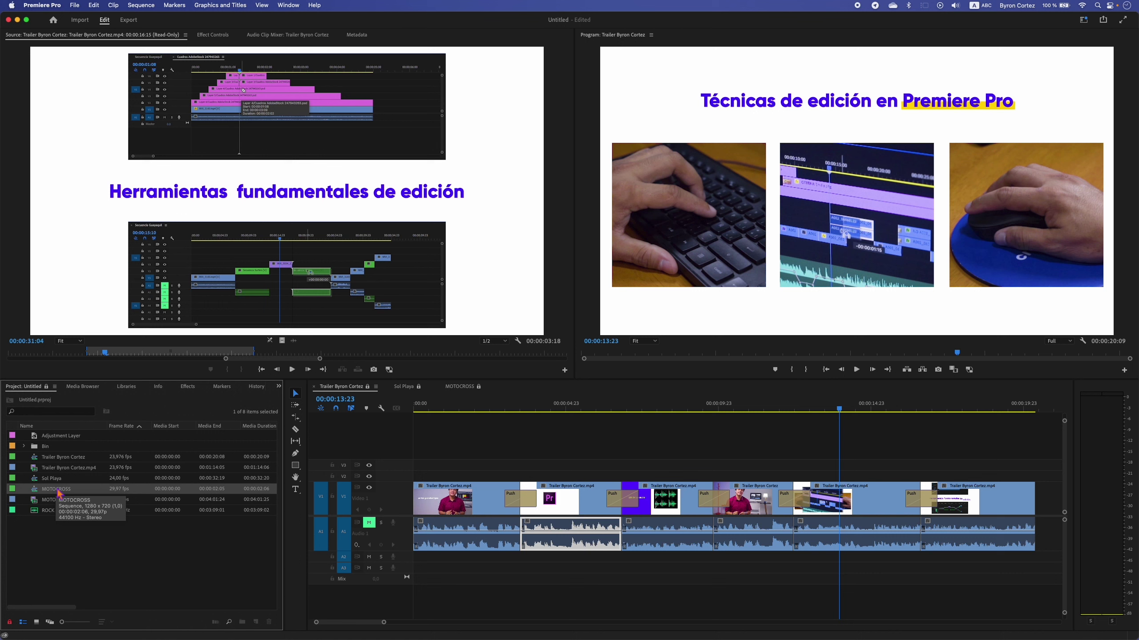
pyautogui.moveTo(72, 479)
pyautogui.mouseDown()
pyautogui.moveTo(72, 459)
pyautogui.moveTo(129, 565)
pyautogui.mouseUp()
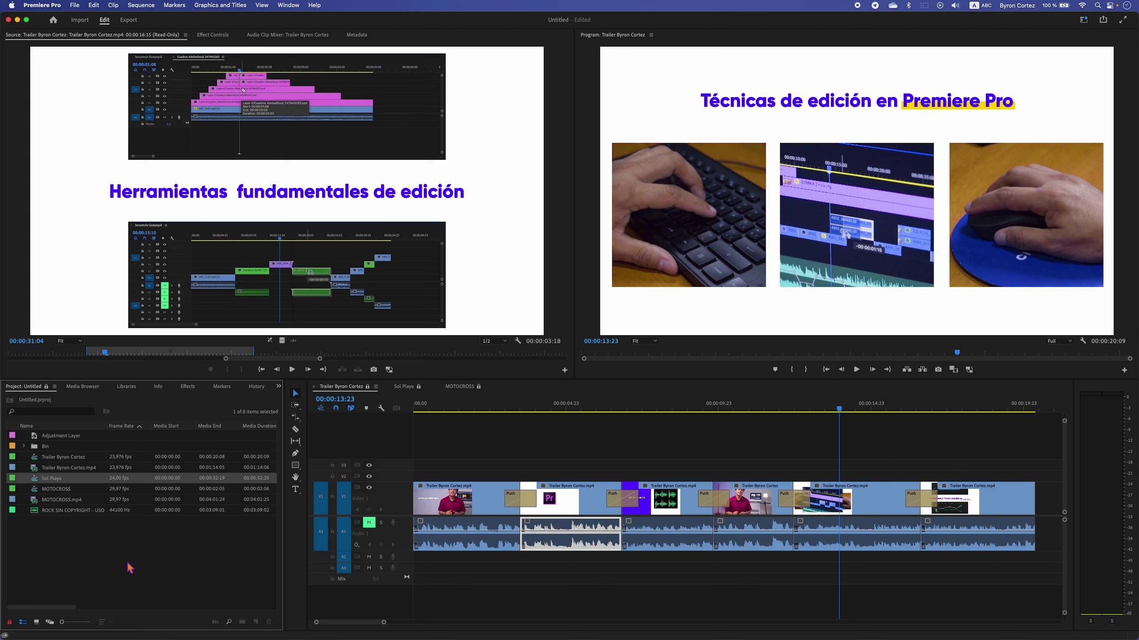
pyautogui.click(10, 623)
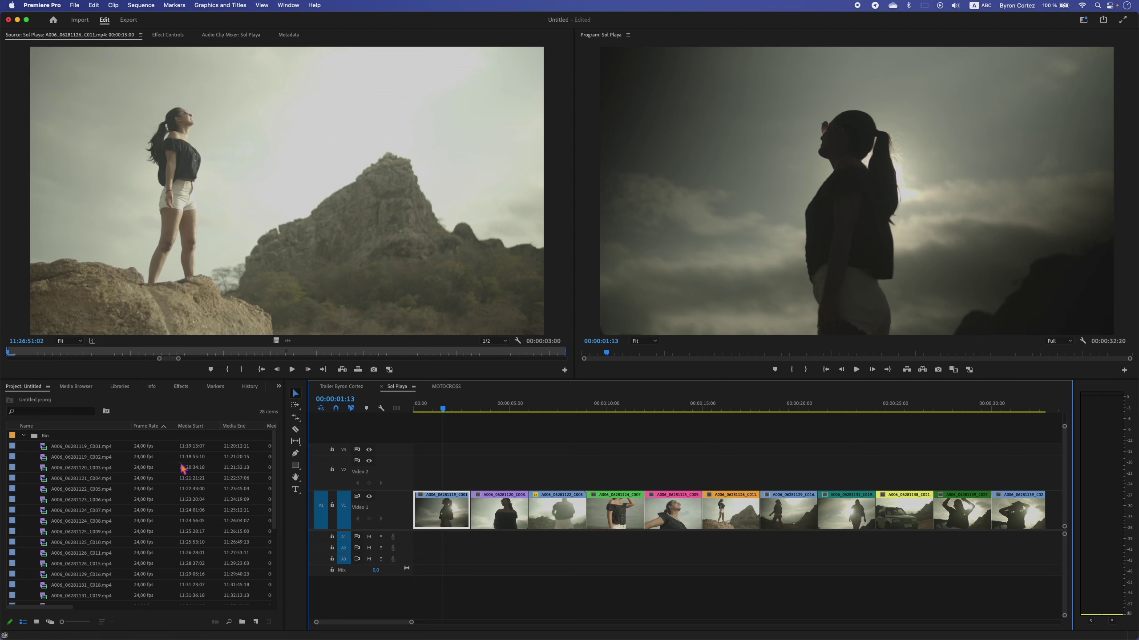
# Create a 1280×720 adjustment layer and drag it onto V2 across the Sol Playa clips
pyautogui.click(256, 623)
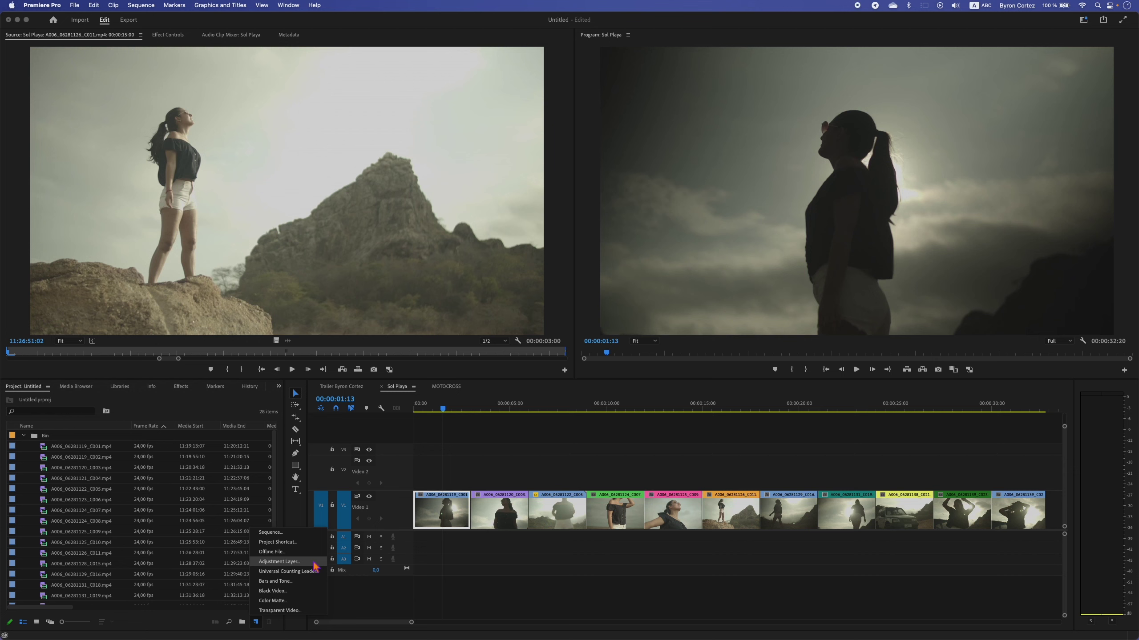
pyautogui.click(287, 562)
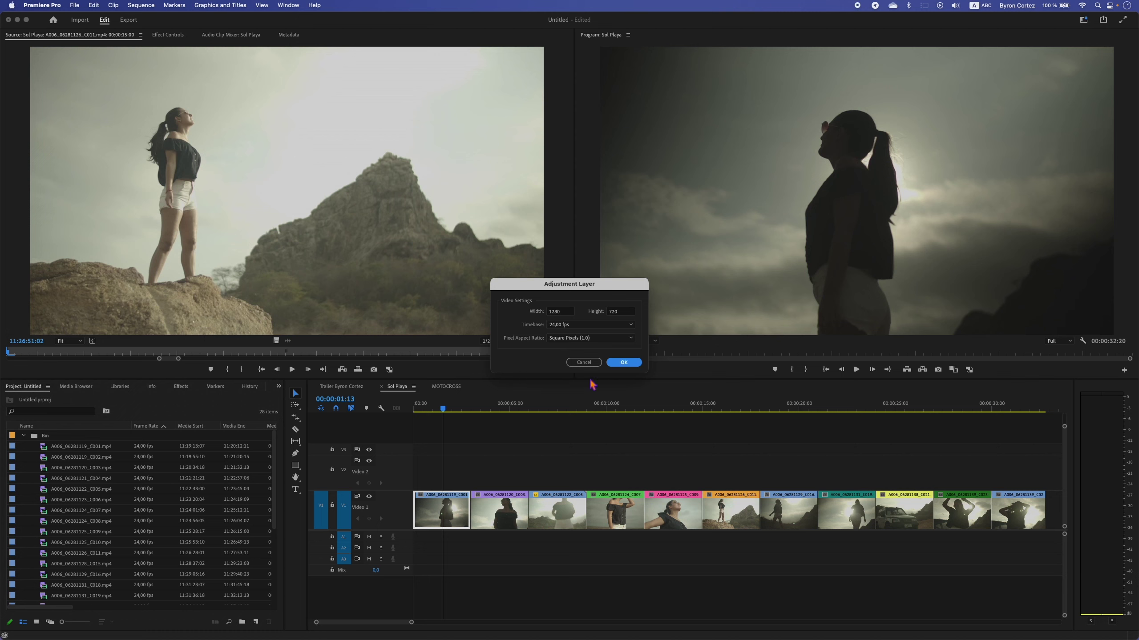
pyautogui.click(623, 362)
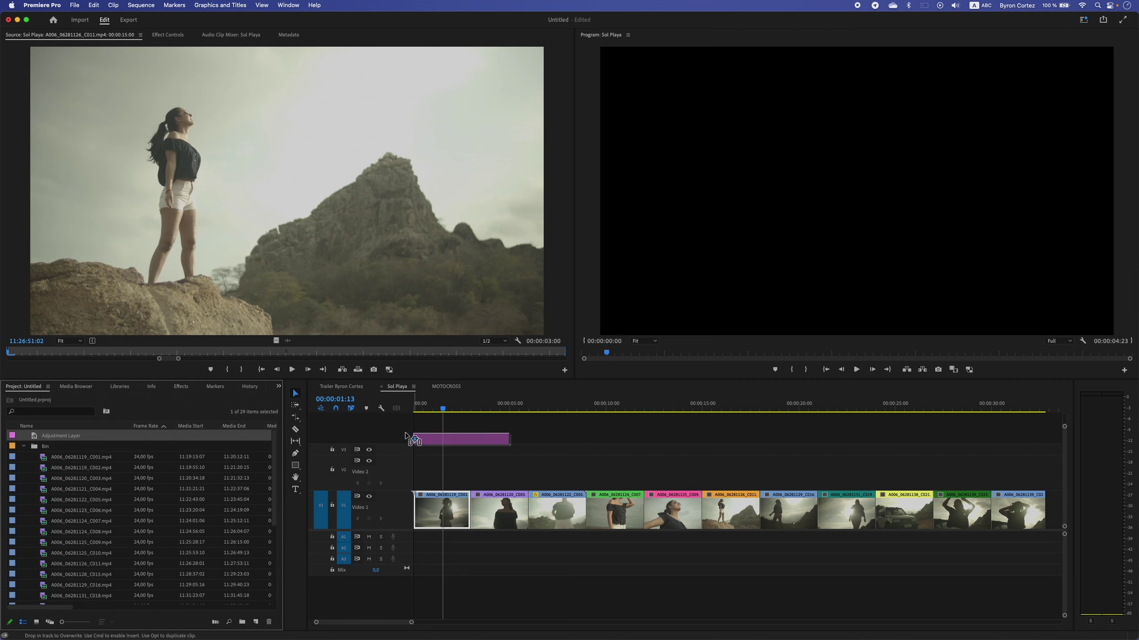
pyautogui.moveTo(36, 439)
pyautogui.mouseDown()
pyautogui.moveTo(518, 469)
pyautogui.moveTo(1039, 467)
pyautogui.mouseUp()
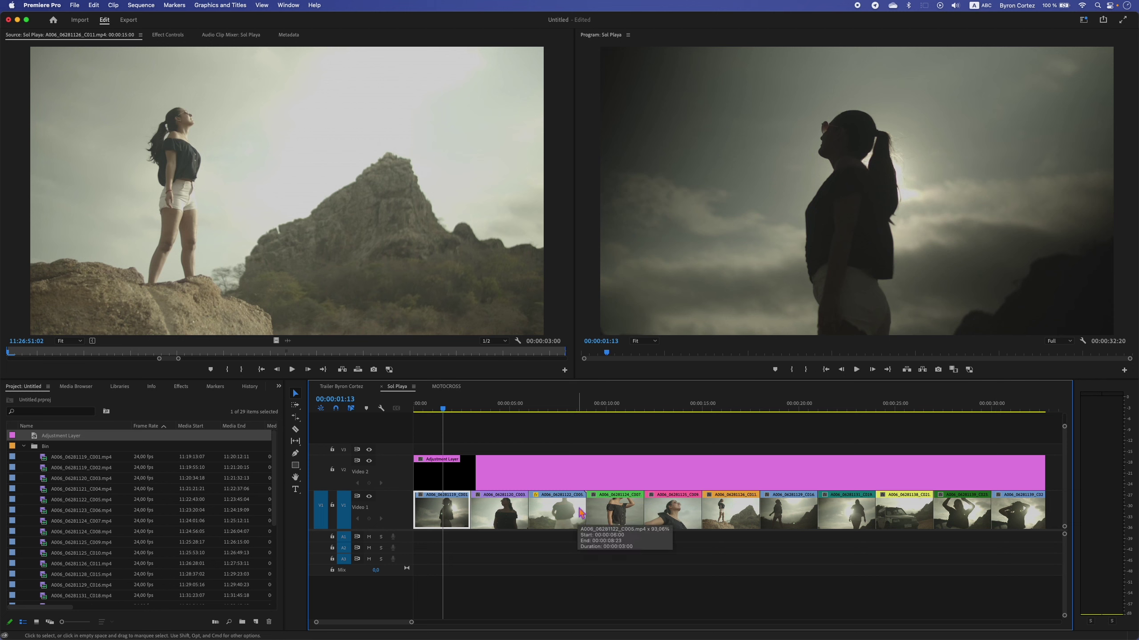
# Drag the SpeedLooks SL Blue Intense preset onto the adjustment layer and scrub to preview the grade
pyautogui.click(581, 476)
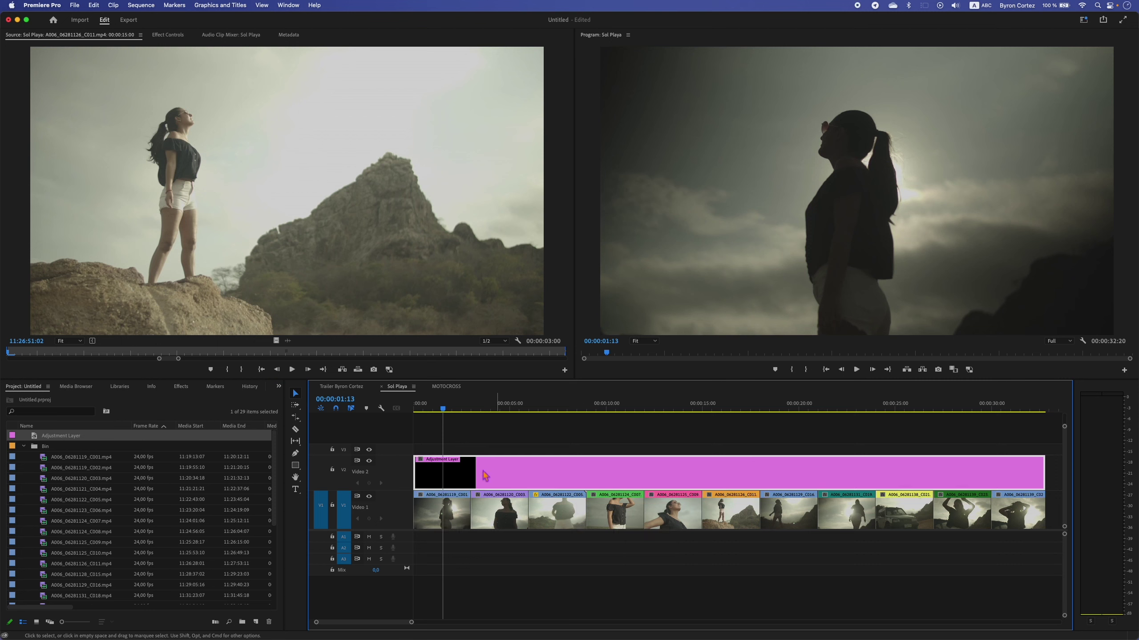
pyautogui.click(184, 386)
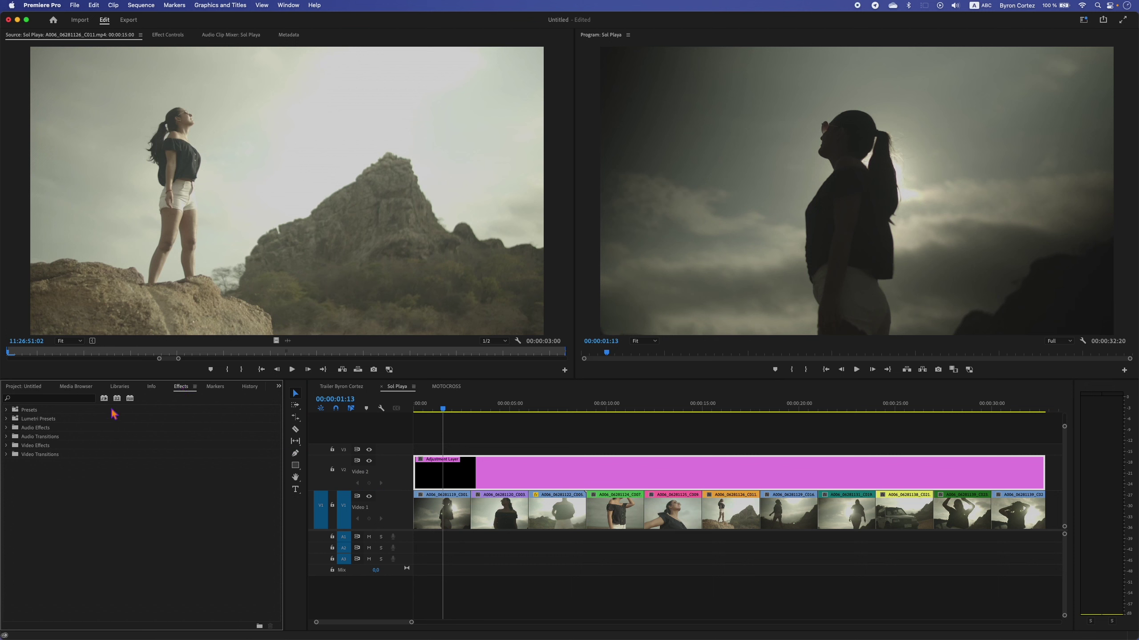
pyautogui.click(6, 419)
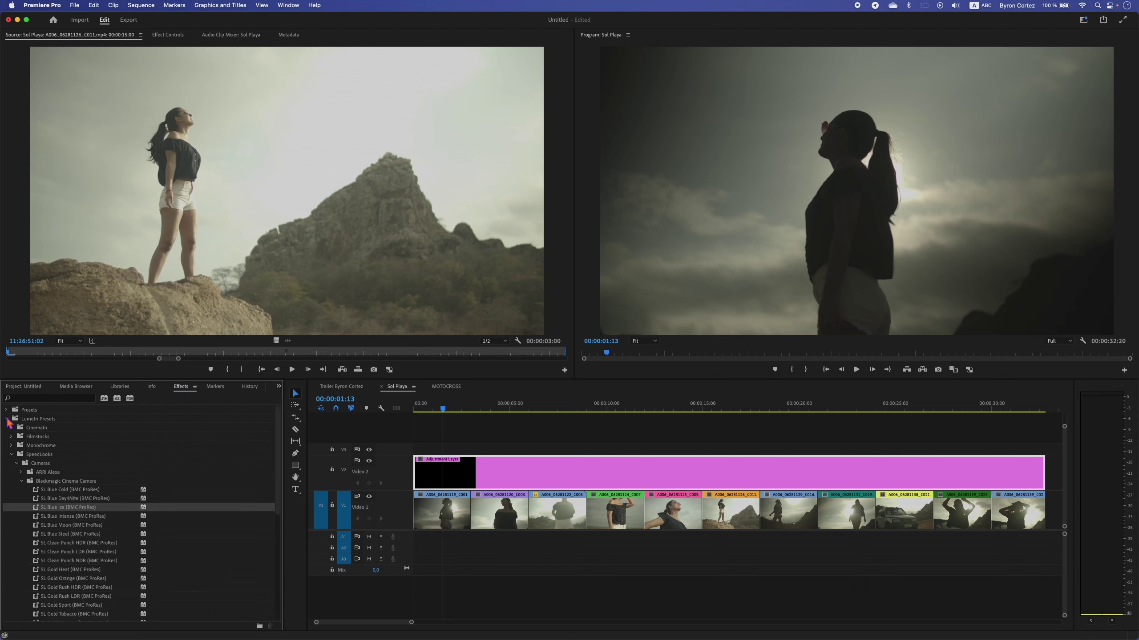
pyautogui.click(91, 518)
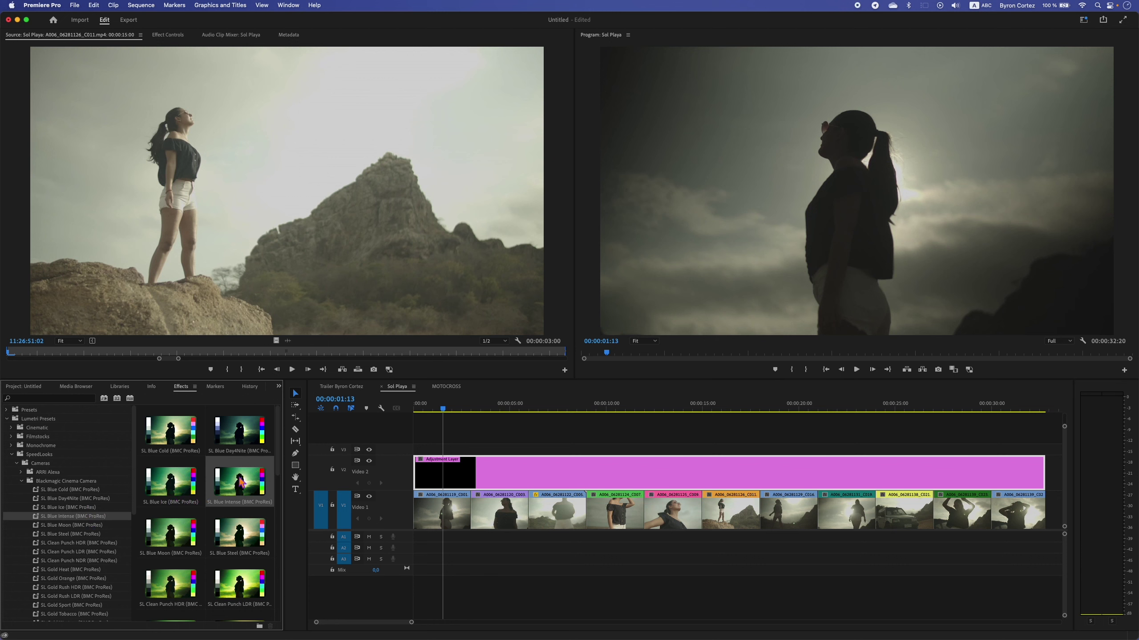
pyautogui.moveTo(241, 482); pyautogui.dragTo(561, 482)
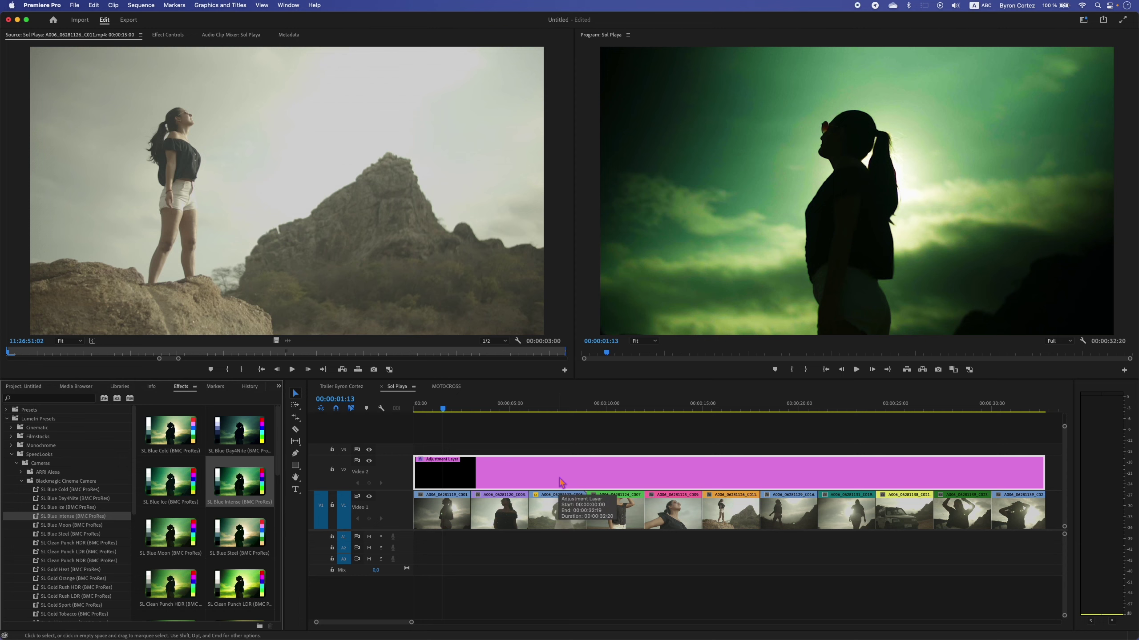
pyautogui.click(478, 410)
pyautogui.moveTo(478, 413); pyautogui.dragTo(844, 427)
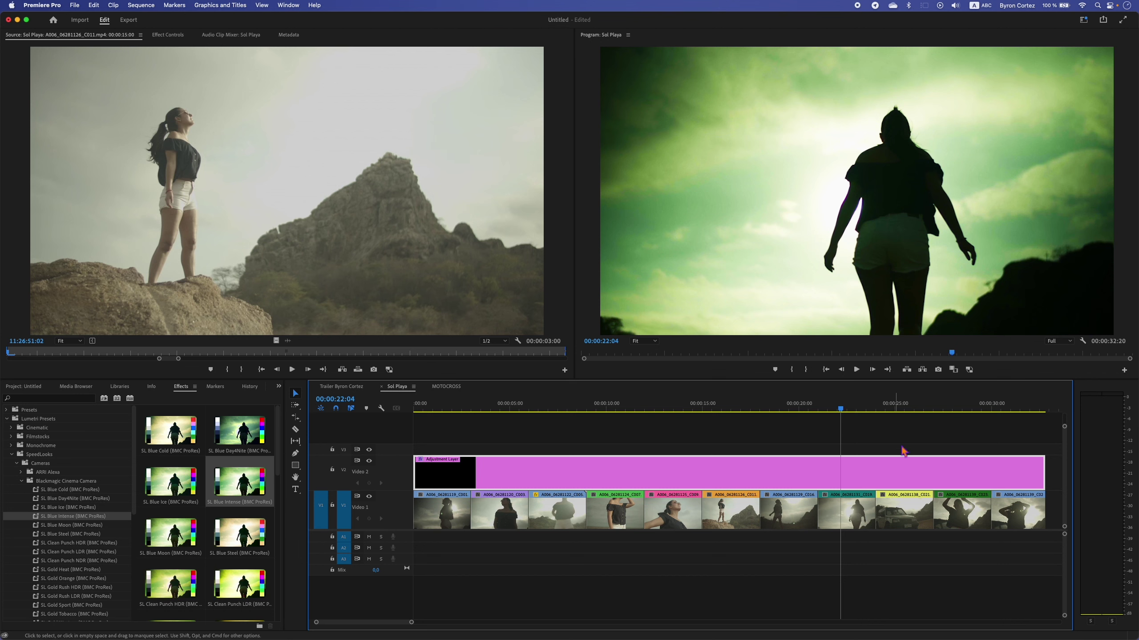
# Retrim the adjustment layer's end and move clip A006_06281131_C019 up to V3 above it
pyautogui.moveTo(1043, 473); pyautogui.dragTo(785, 474)
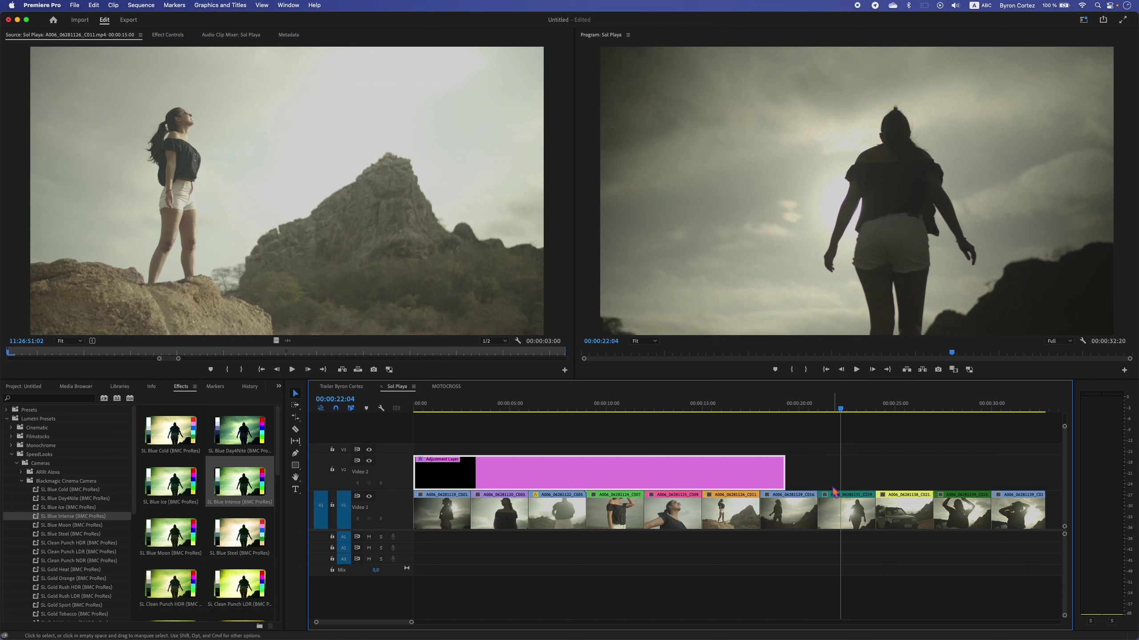
pyautogui.moveTo(785, 473); pyautogui.dragTo(875, 473)
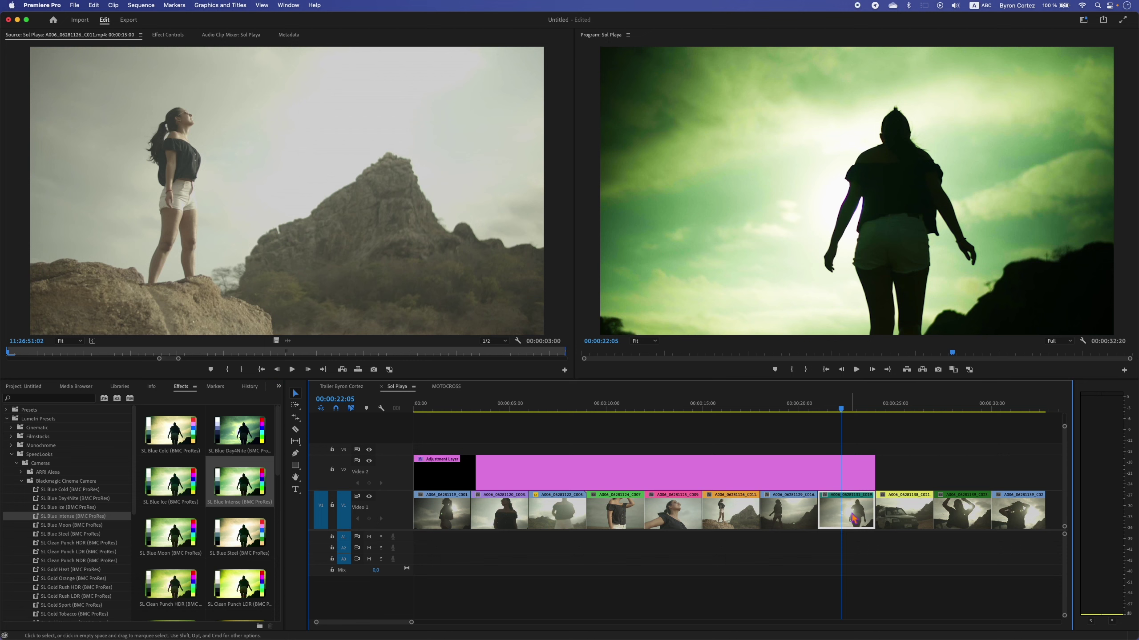
pyautogui.moveTo(853, 519); pyautogui.dragTo(850, 451)
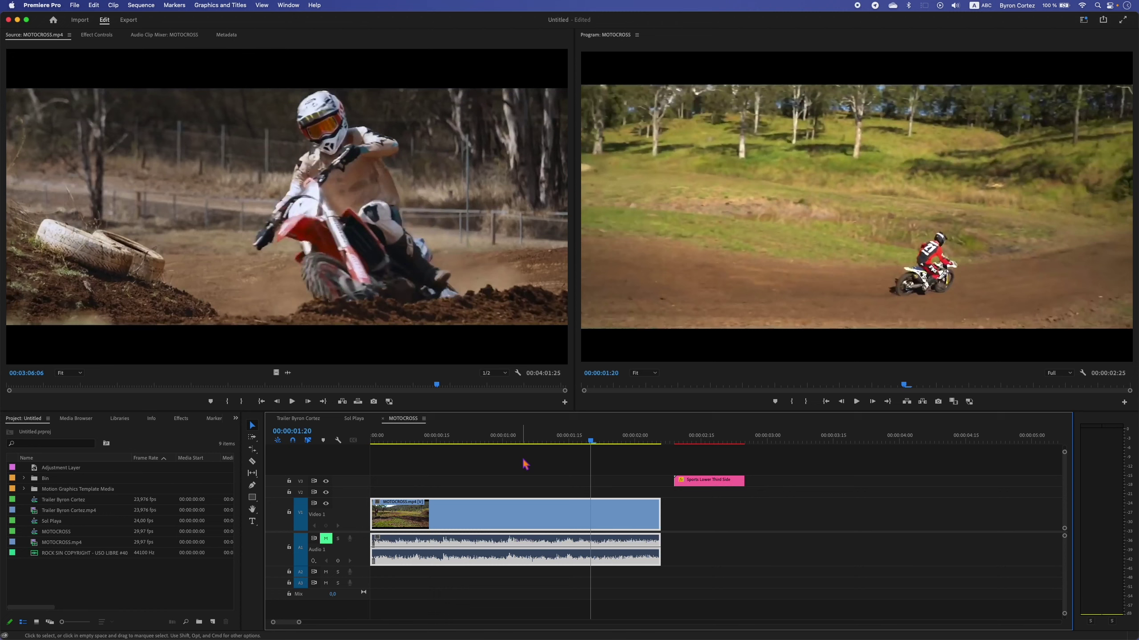
# Play the MOTOCROSS sequence and park the playhead at the rider's jump, 00:00:01:05
pyautogui.click(410, 441)
pyautogui.press('space')
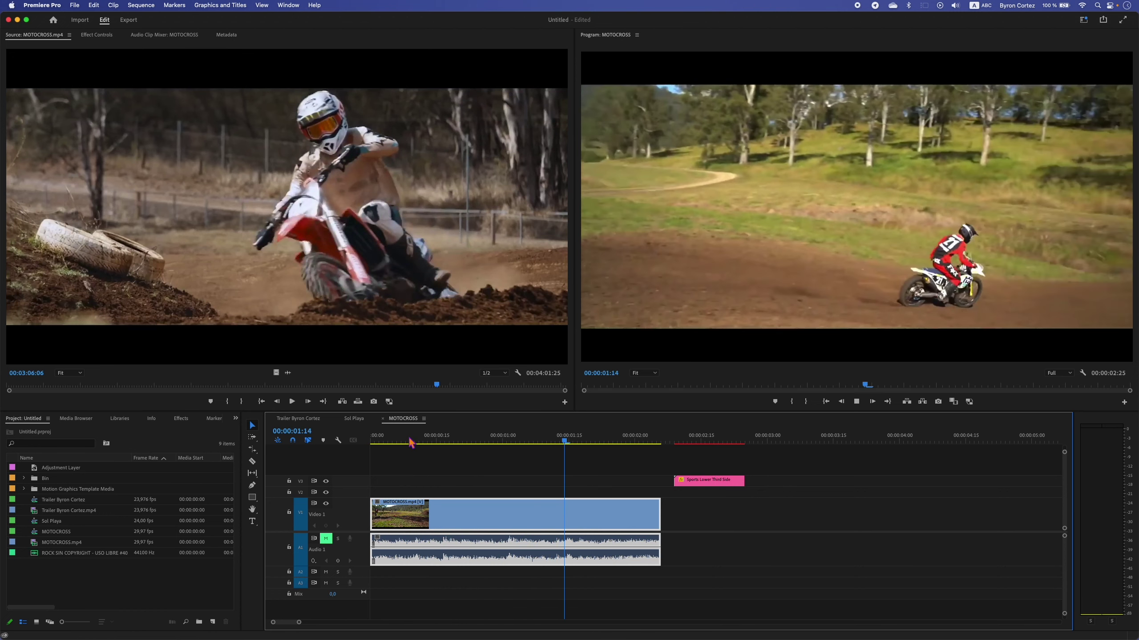
pyautogui.press('space')
pyautogui.moveTo(507, 442); pyautogui.dragTo(527, 439)
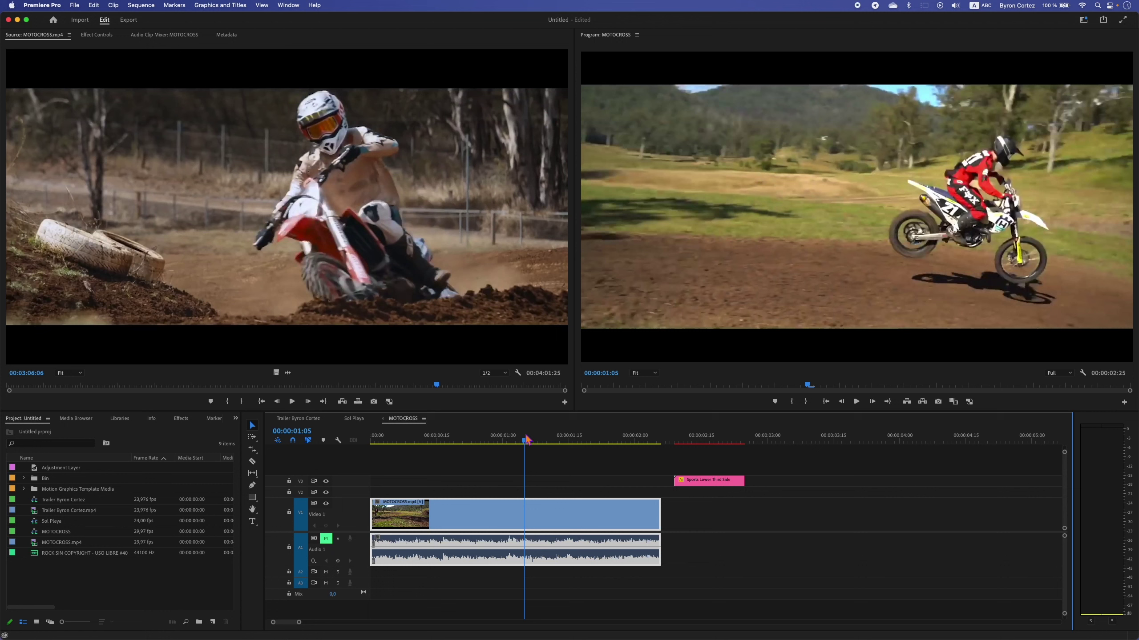
# Insert a frame hold segment on the V1 clip at the playhead and play it back
pyautogui.rightClick(527, 513)
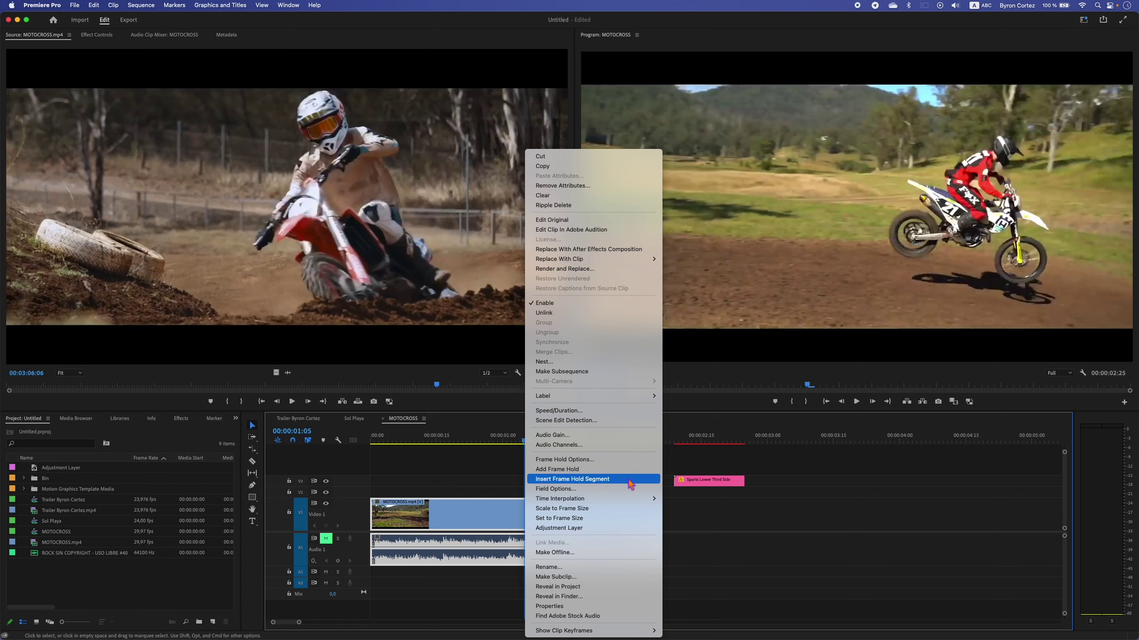
pyautogui.click(629, 482)
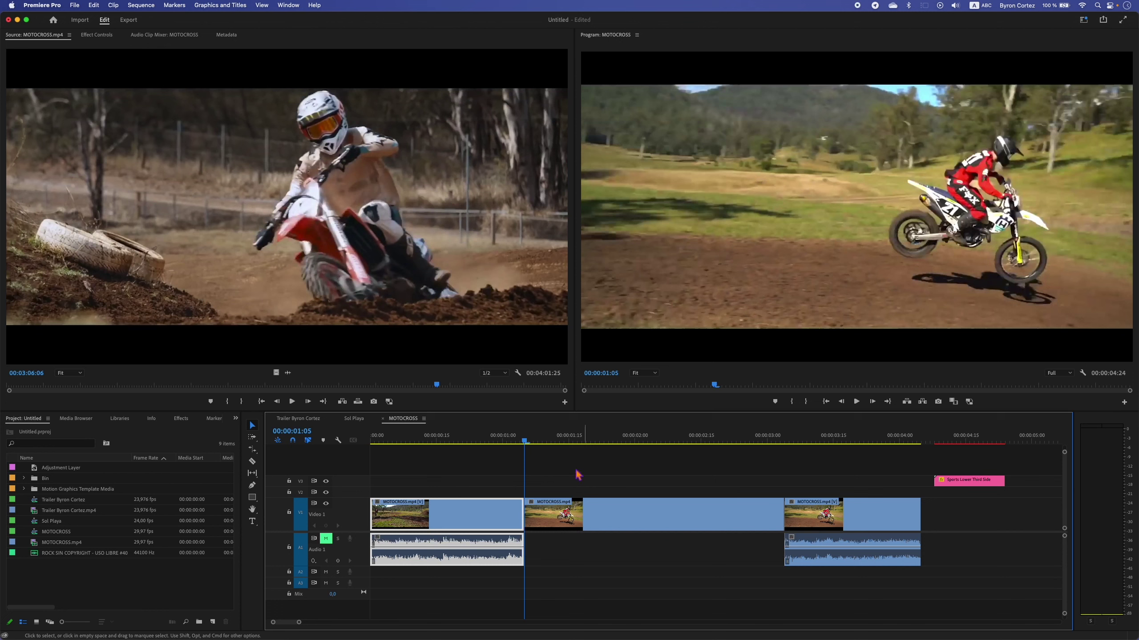
pyautogui.click(510, 441)
pyautogui.press('space')
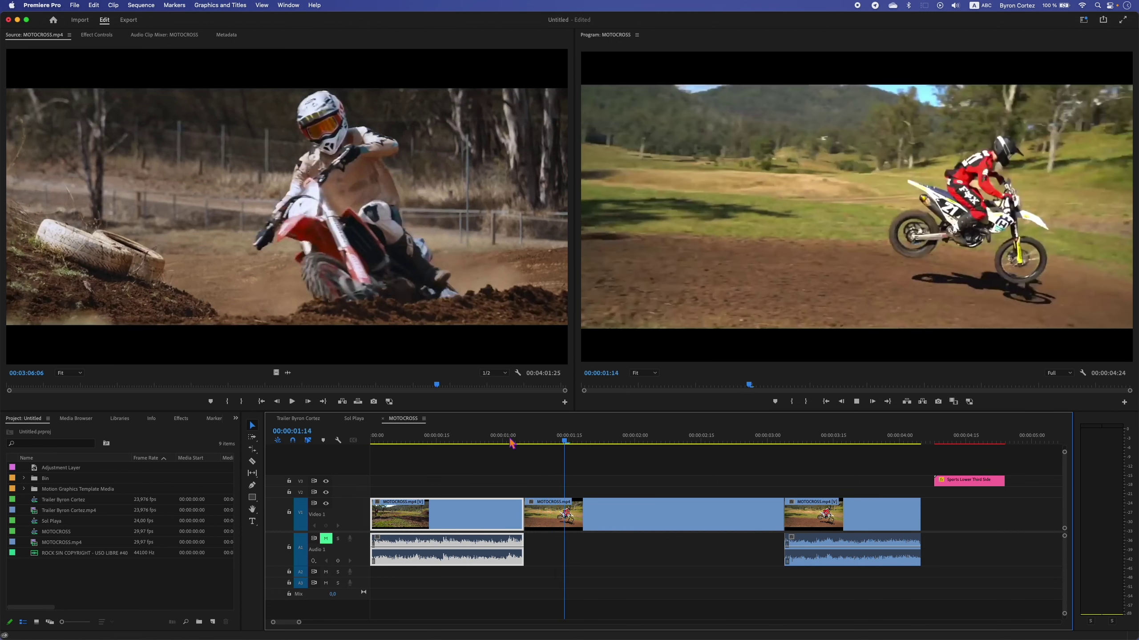
pyautogui.press('space')
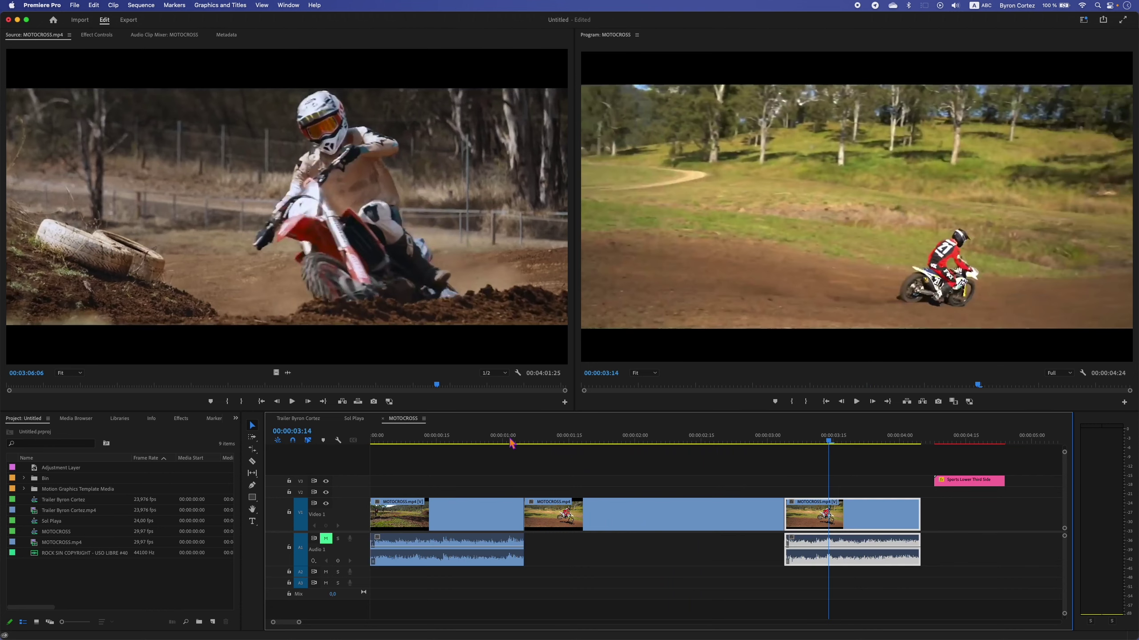
# Move the Sports Lower Third title over the frame hold and shorten the hold
pyautogui.click(966, 442)
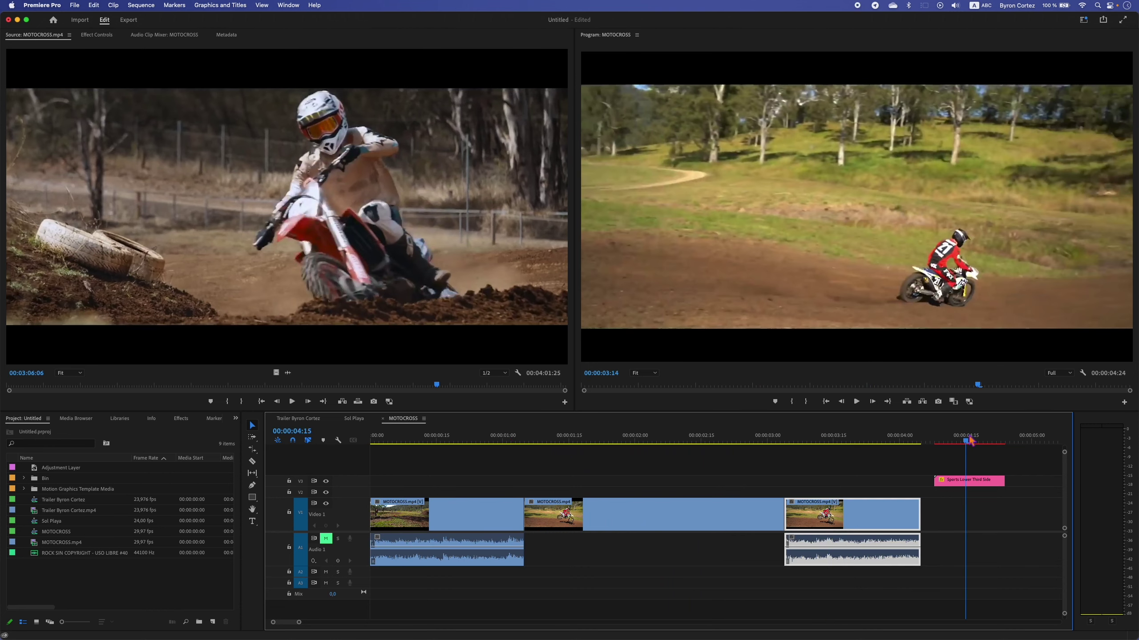
pyautogui.moveTo(966, 480)
pyautogui.mouseDown()
pyautogui.moveTo(550, 491)
pyautogui.moveTo(721, 491)
pyautogui.mouseUp()
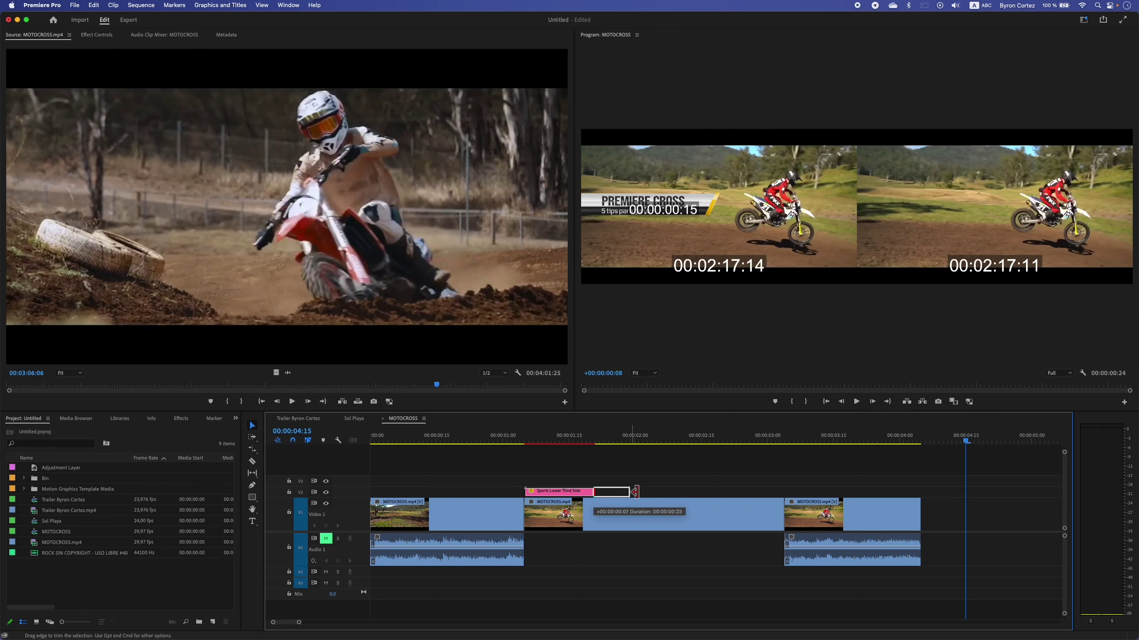
pyautogui.moveTo(785, 514); pyautogui.dragTo(722, 514)
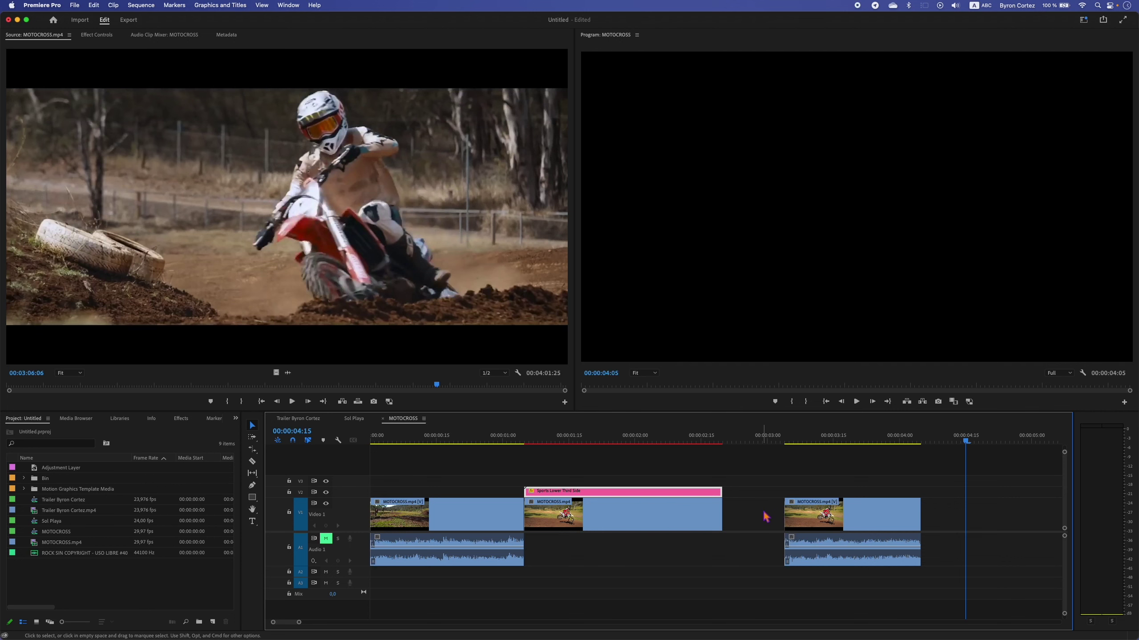
# Delete the gap after the frame hold and play back from about one second
pyautogui.click(757, 515)
pyautogui.press('Delete')
pyautogui.click(501, 444)
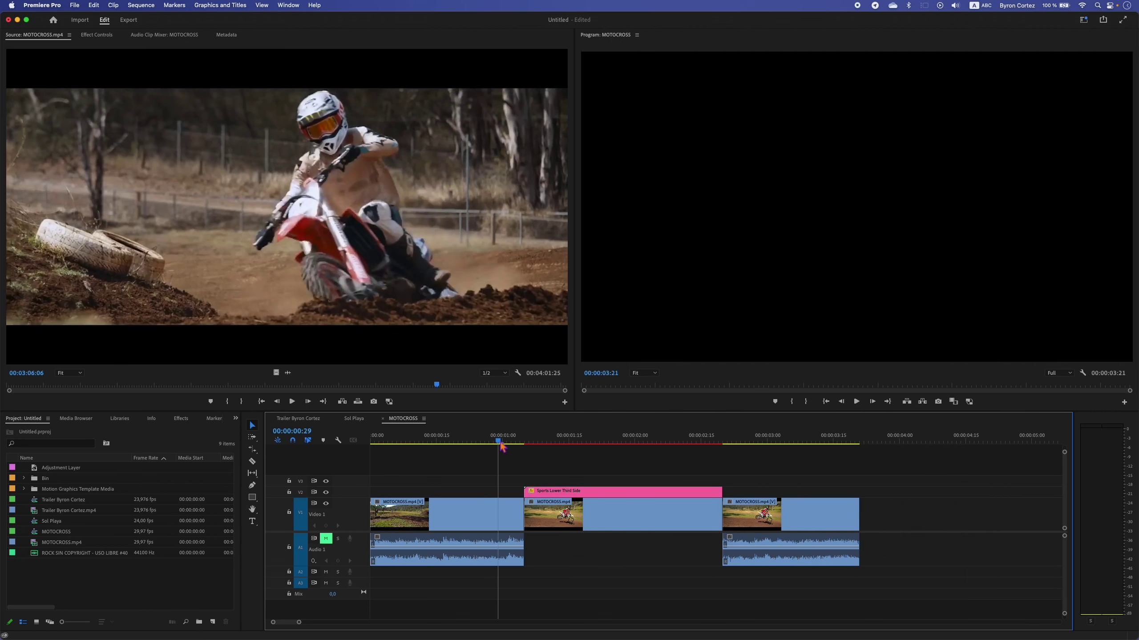
pyautogui.press('space')
pyautogui.press('space')
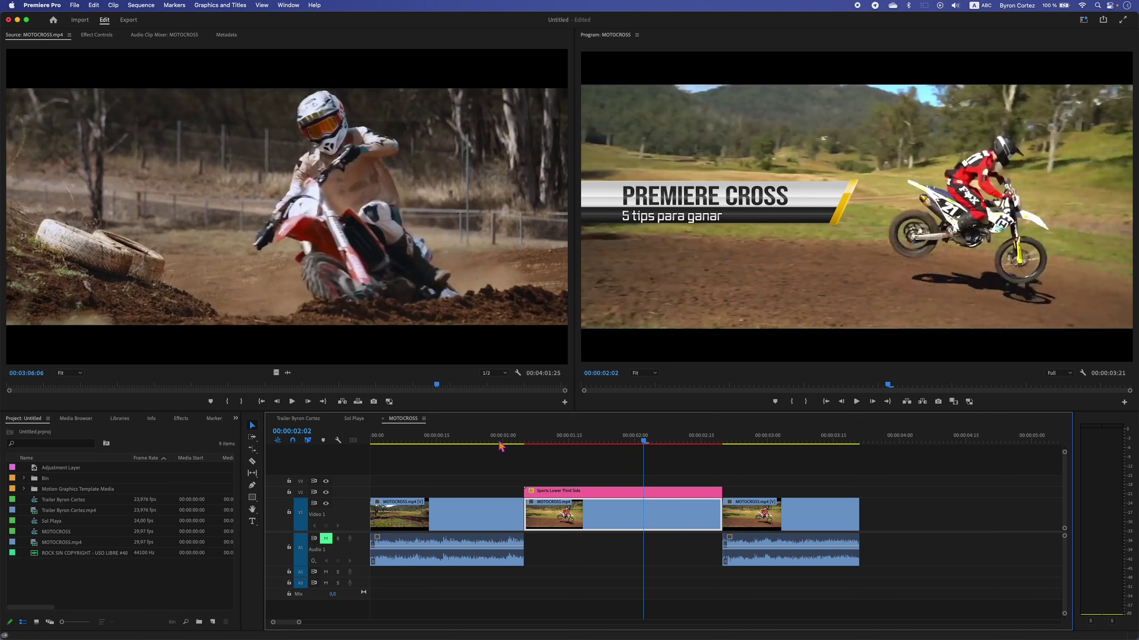
# Apply the Lumetri Monochrome Punch preset to the frame hold clip
pyautogui.click(184, 419)
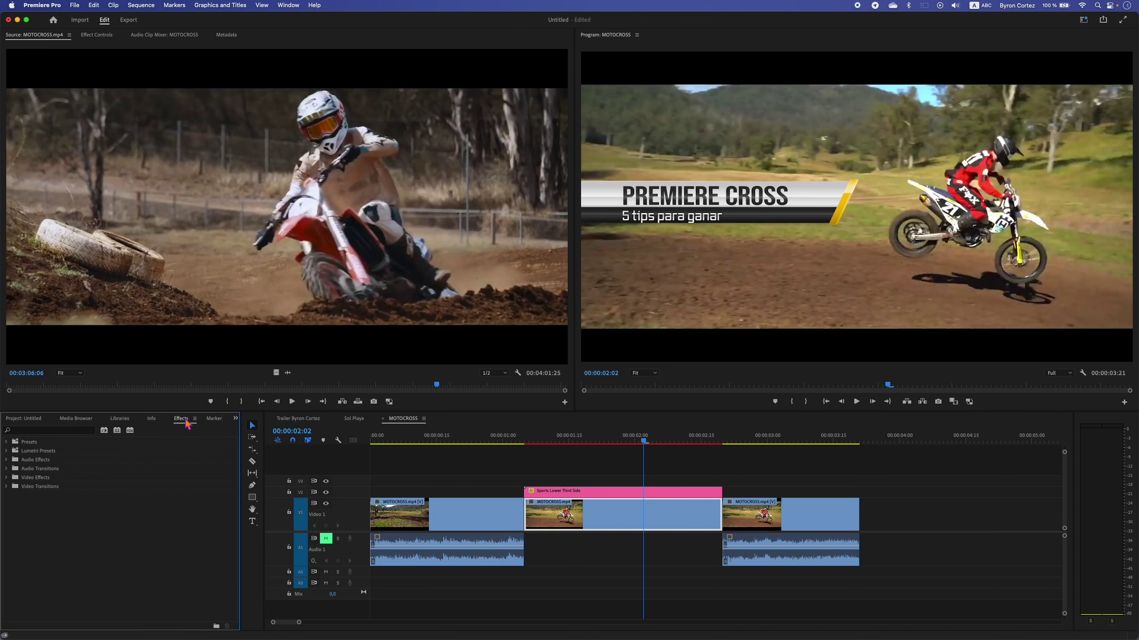
pyautogui.click(7, 451)
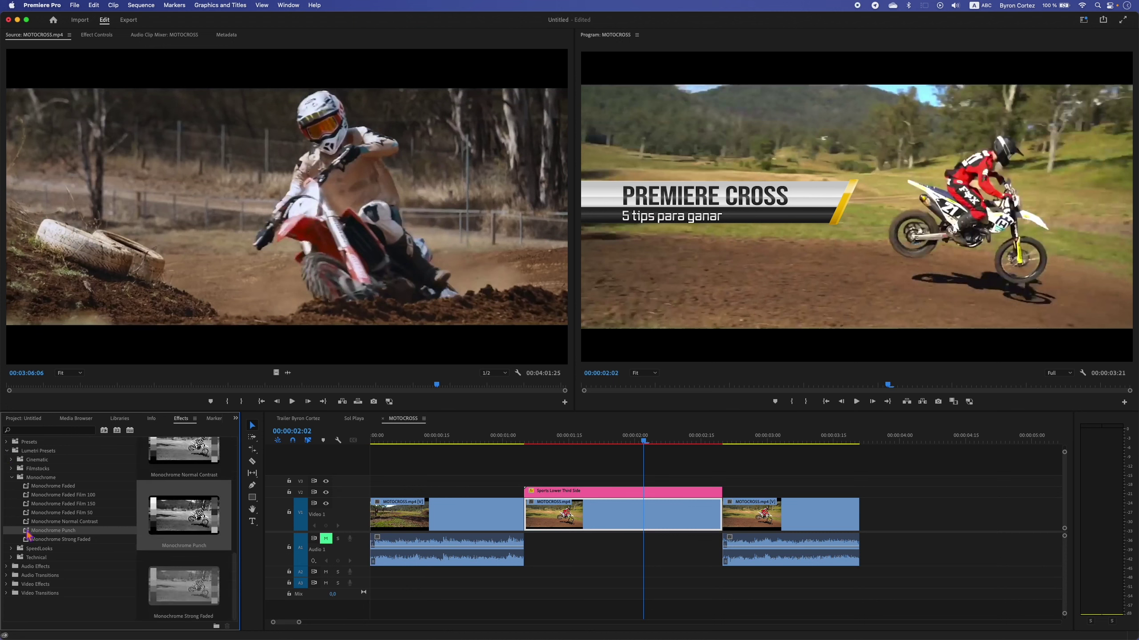
pyautogui.moveTo(46, 536); pyautogui.dragTo(627, 519)
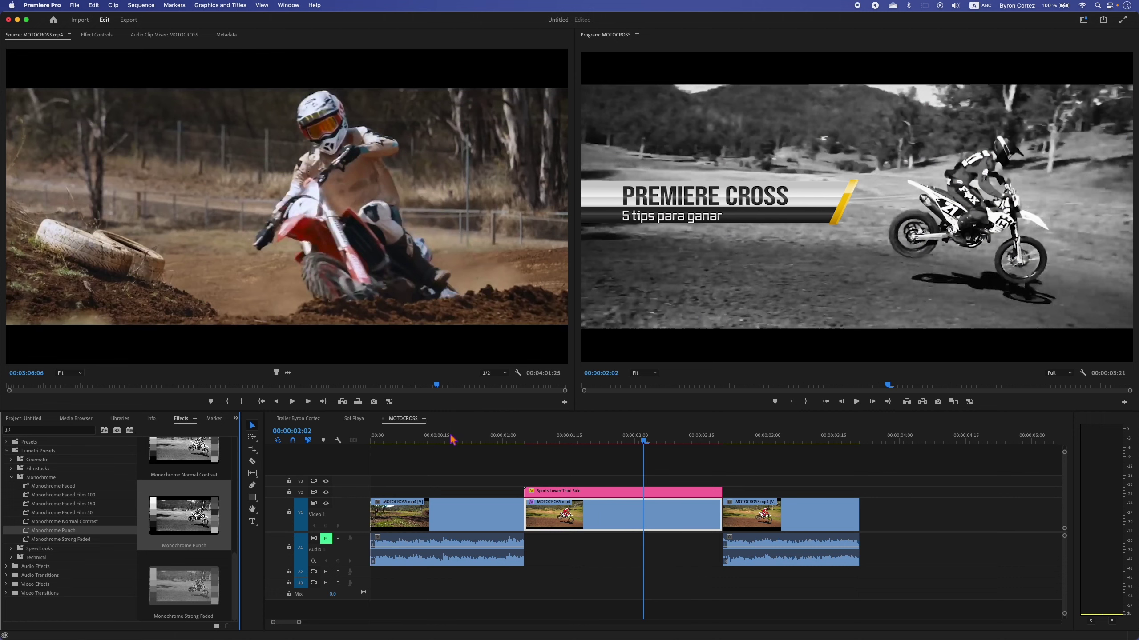
# Play the sequence from the start to review the black-and-white frame hold
pyautogui.click(450, 437)
pyautogui.press('Return')
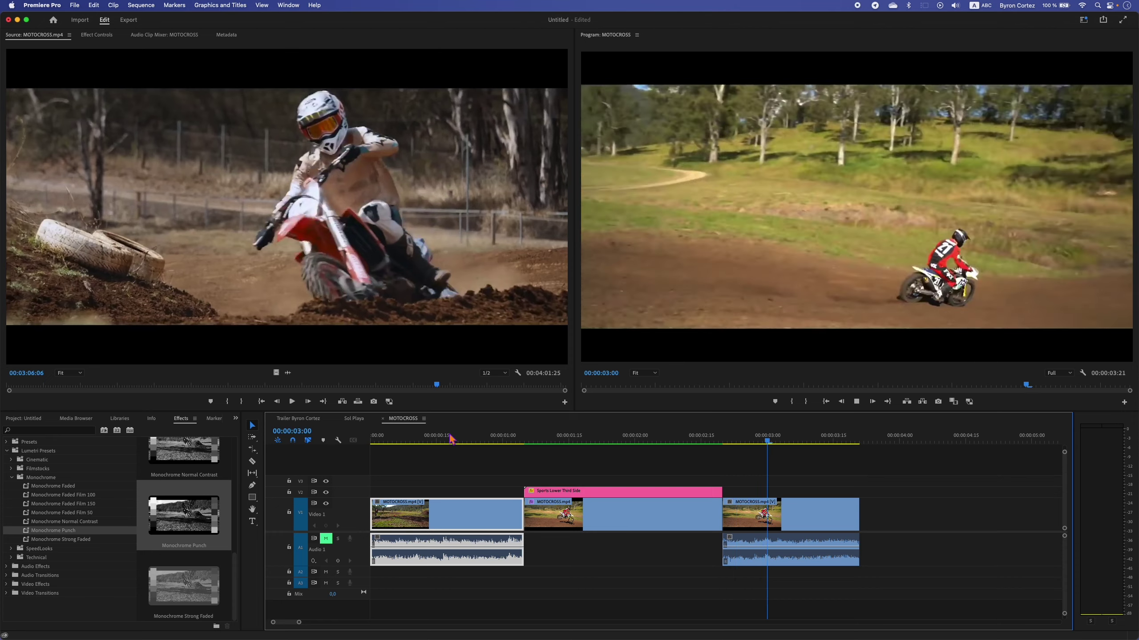
pyautogui.press('Home')
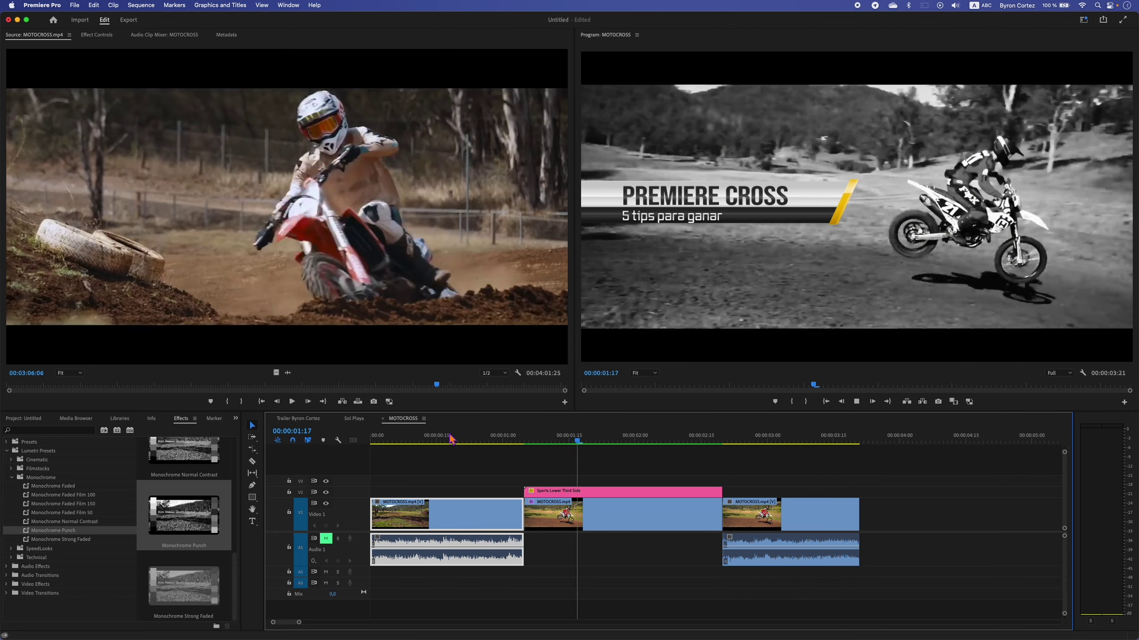